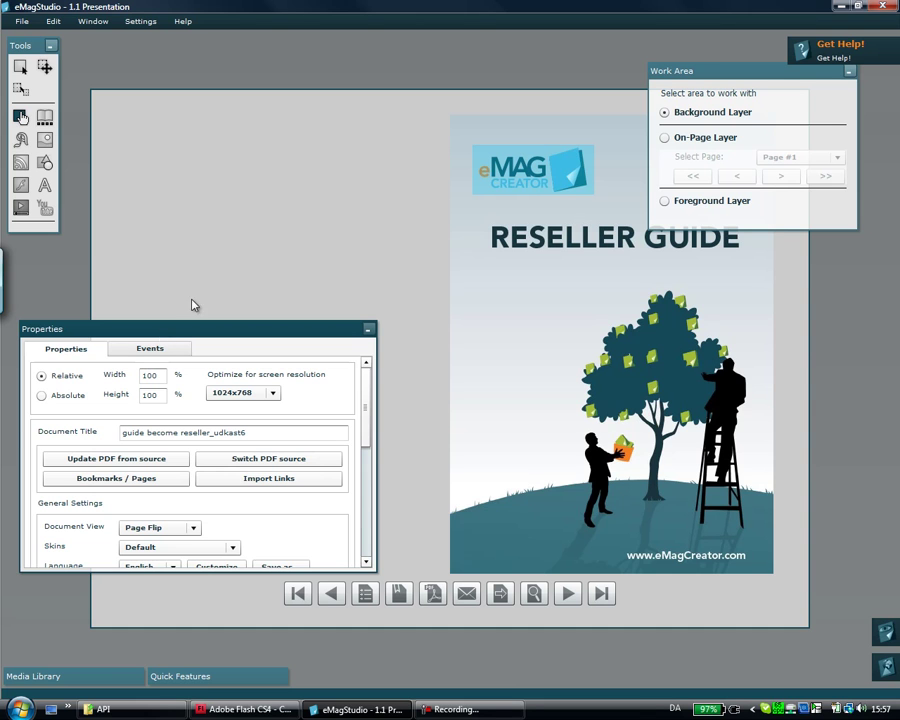
# Step: Drag the Properties panel to the lower right, clearing the empty stage left of the cover
pyautogui.moveTo(194, 305); pyautogui.dragTo(226, 200)
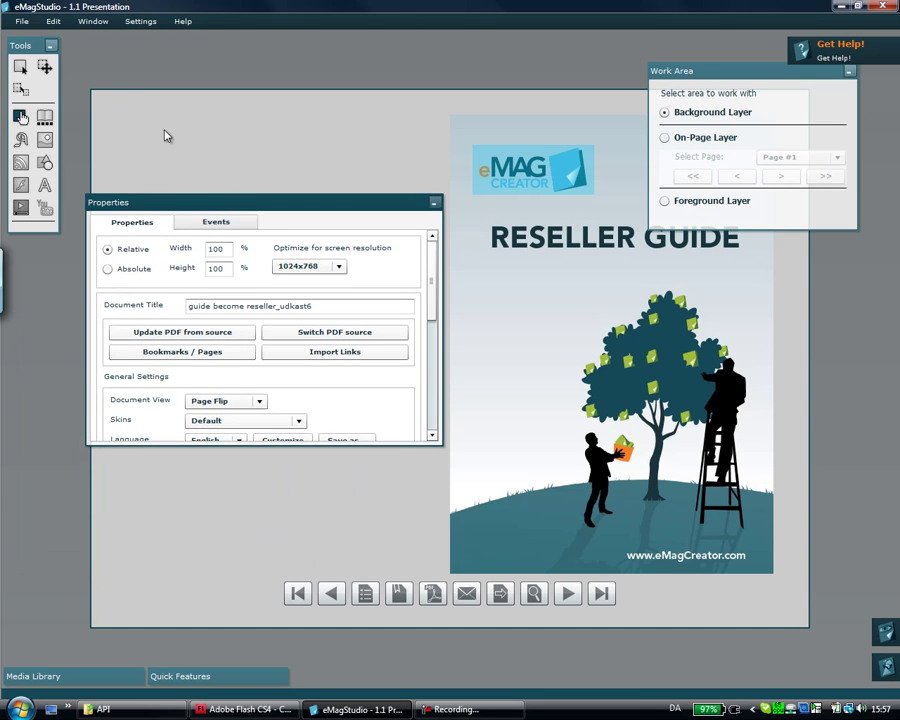
pyautogui.moveTo(163, 208); pyautogui.dragTo(598, 306)
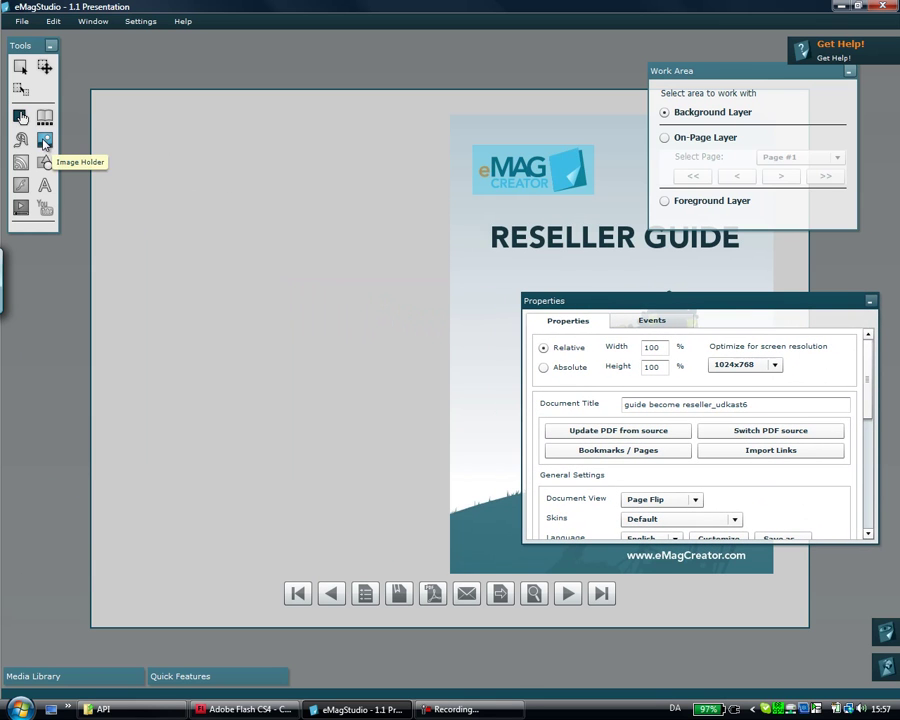
# Step: Place an image box on the empty left background beside the Reseller Guide cover
pyautogui.click(44, 141)
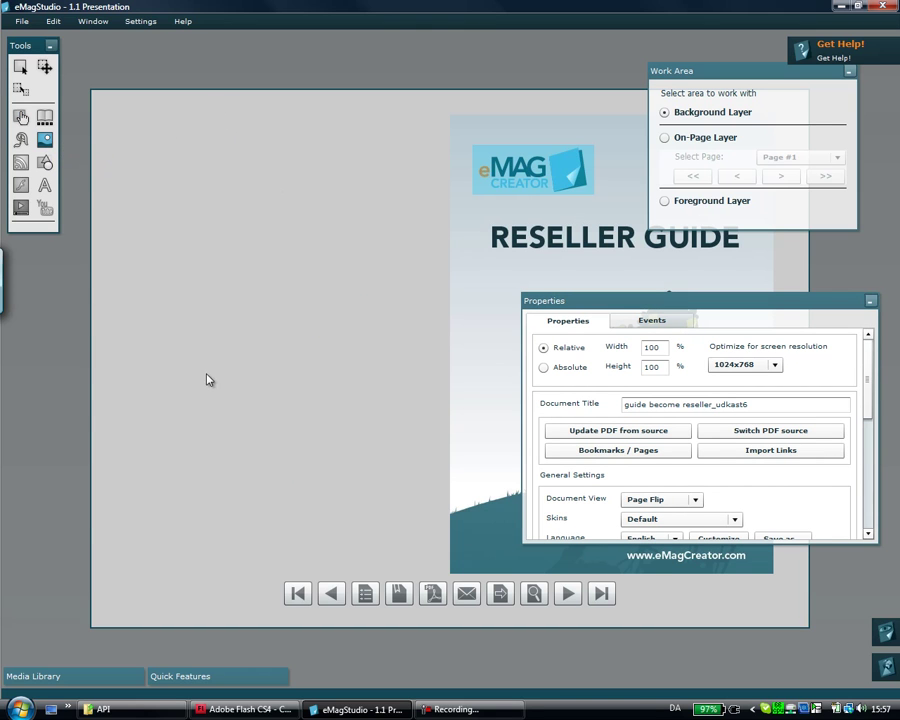
pyautogui.click(120, 545)
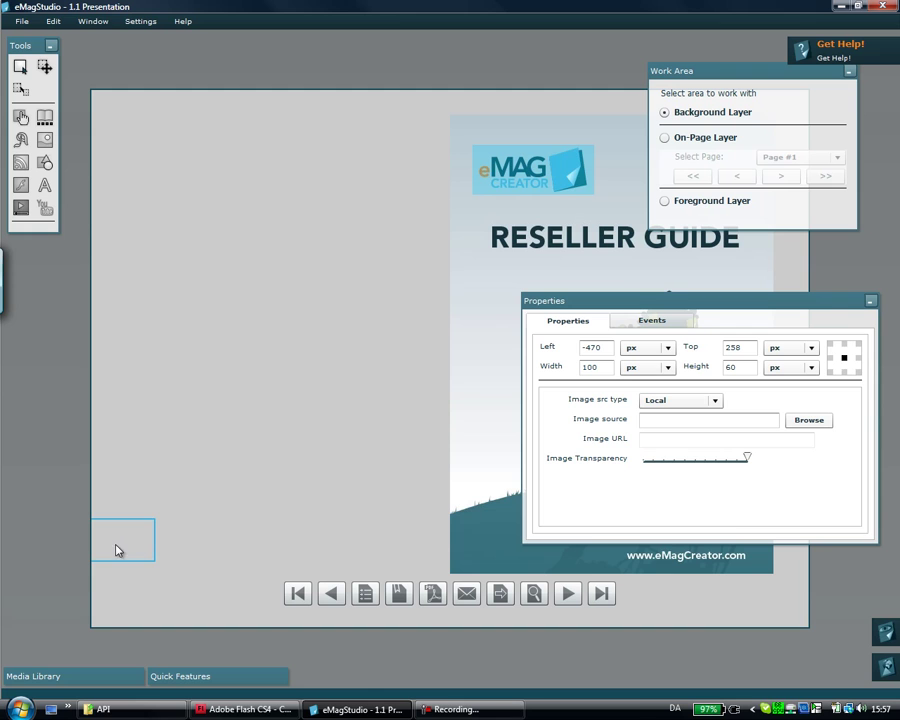
pyautogui.moveTo(134, 546); pyautogui.dragTo(200, 510)
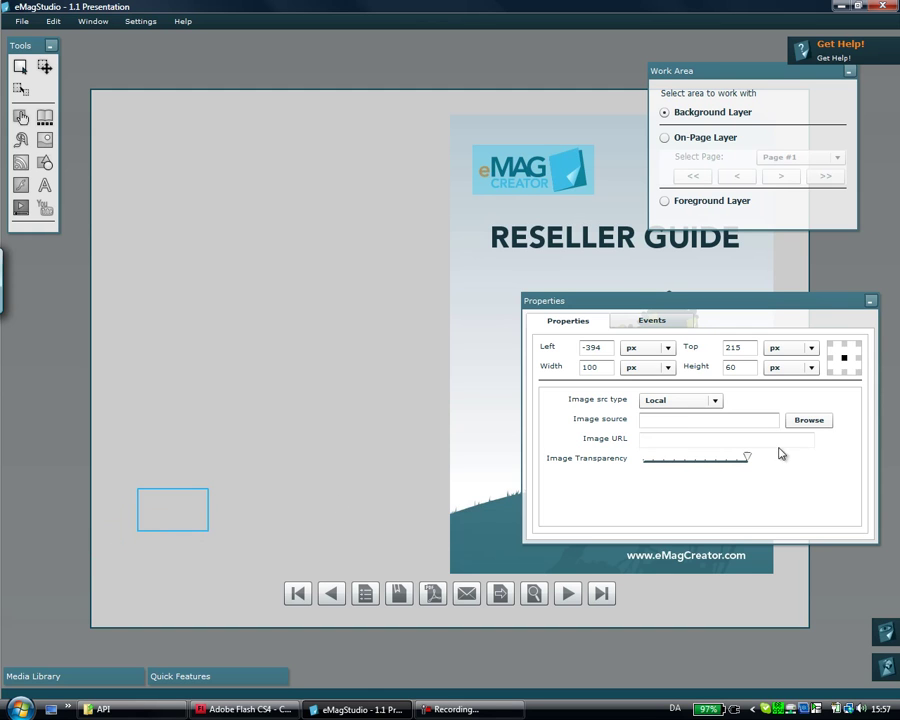
# Step: Load Logo.png from the demo folder into the image box
pyautogui.click(812, 422)
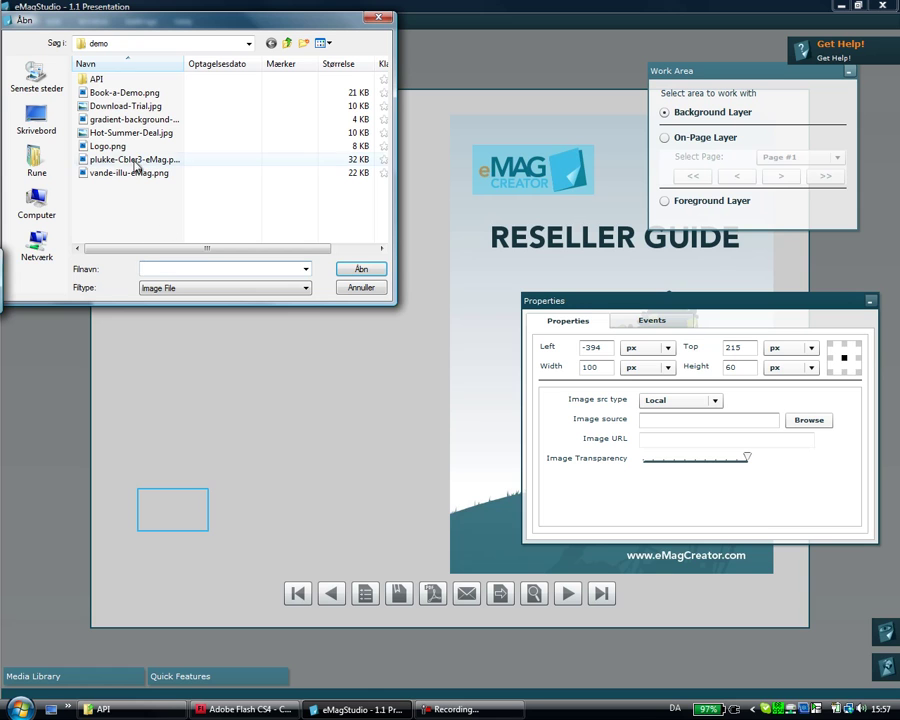
pyautogui.click(87, 146)
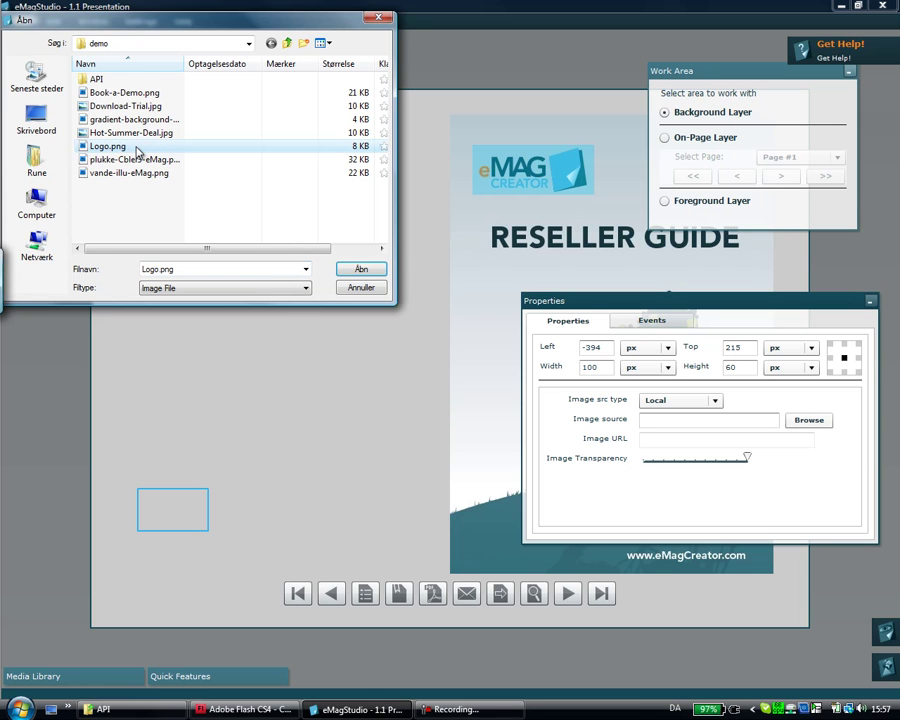
pyautogui.doubleClick(137, 151)
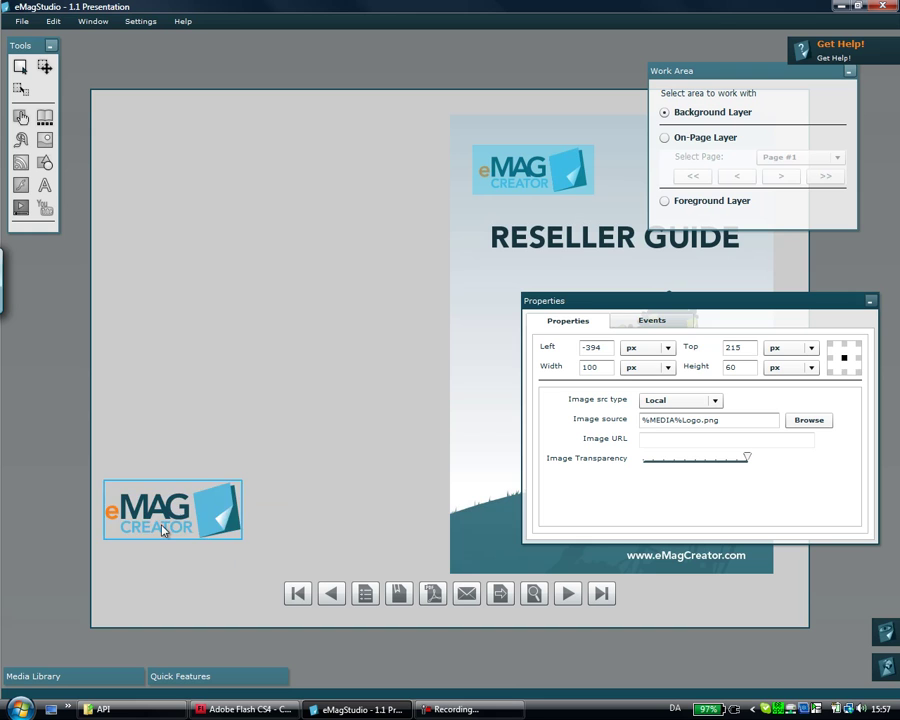
# Step: Enlarge the logo to 196×84, anchor it bottom-left, and move it to Left 12, Top -14
pyautogui.moveTo(165, 530); pyautogui.dragTo(215, 530)
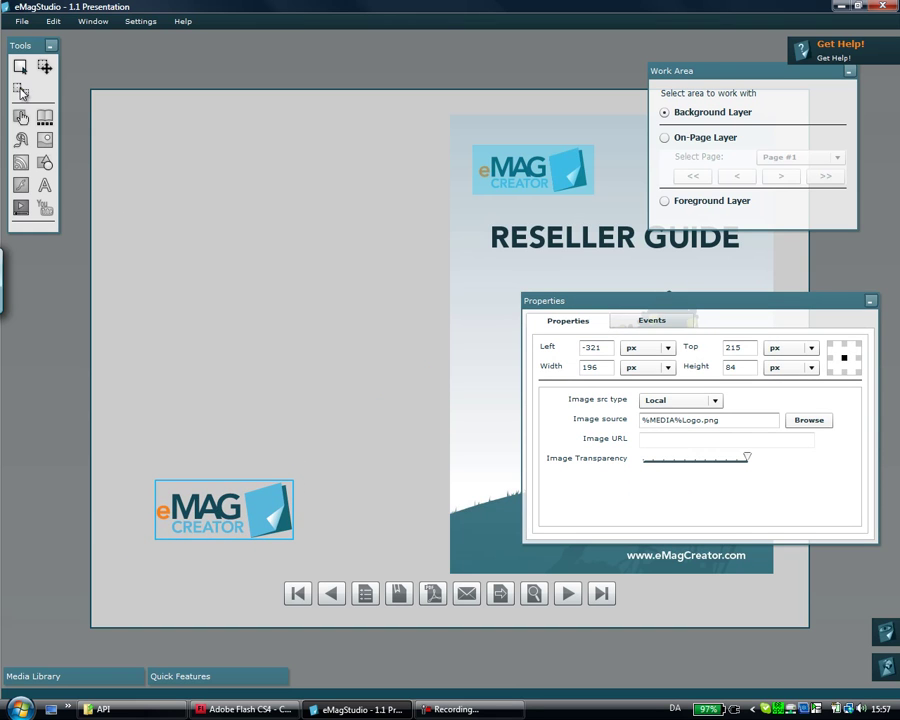
pyautogui.click(175, 520)
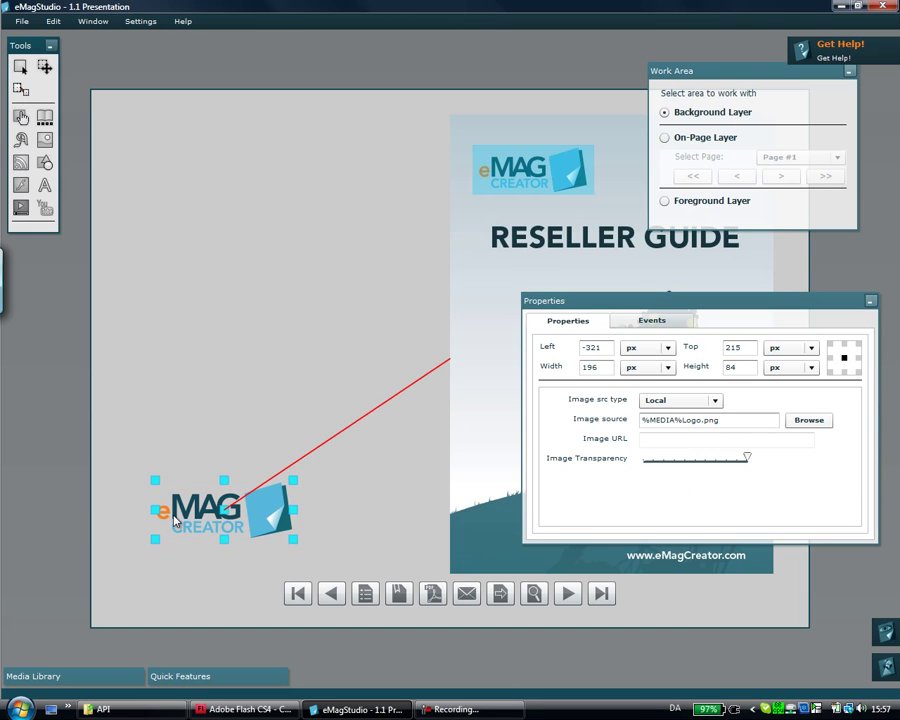
pyautogui.click(93, 630)
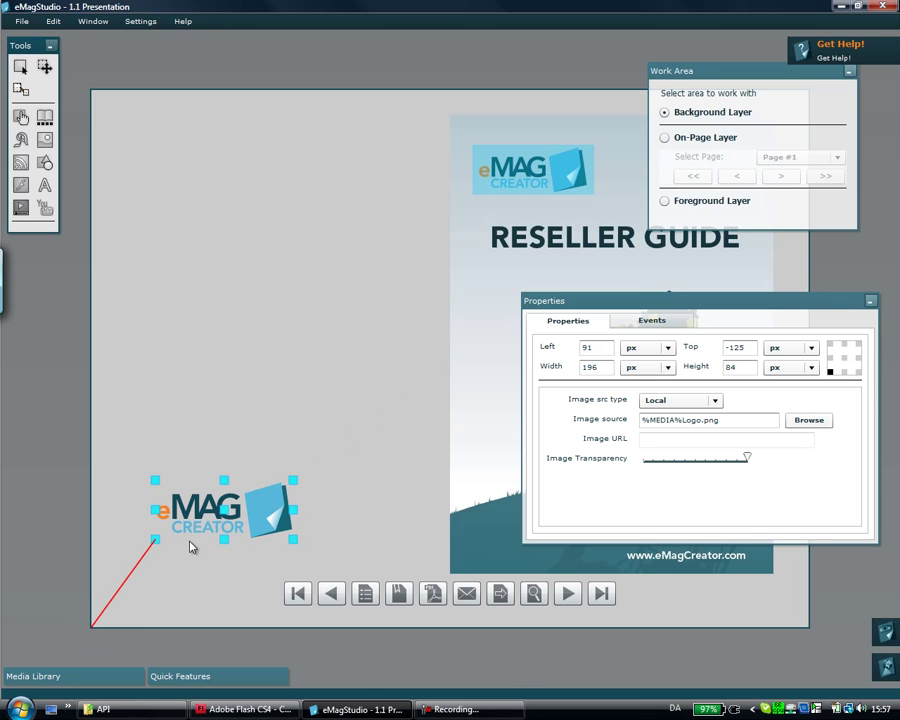
pyautogui.moveTo(190, 546); pyautogui.dragTo(146, 601)
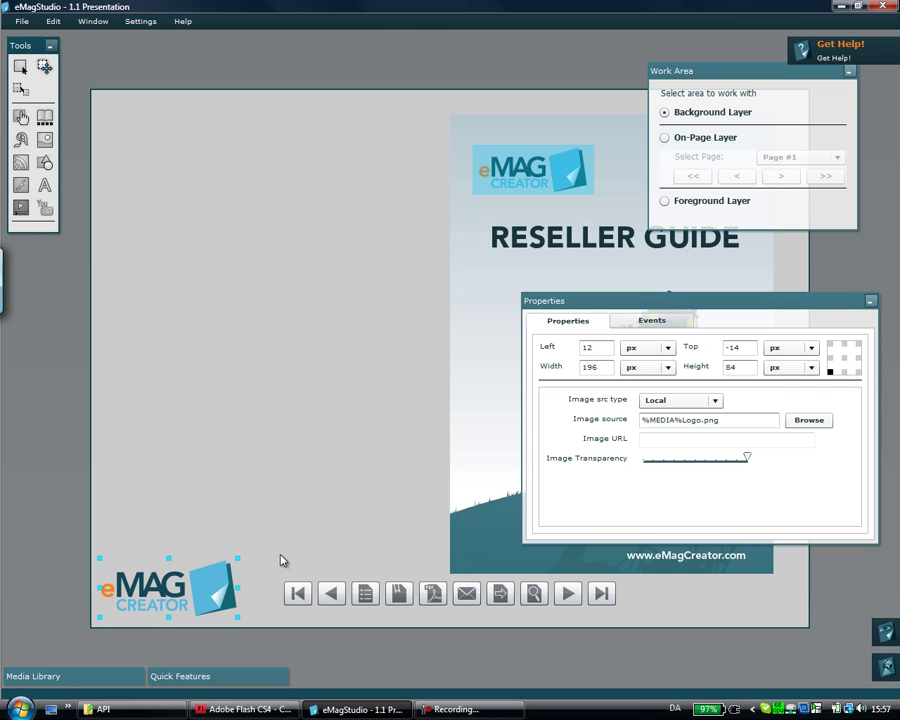
# Step: Give the logo's Mouse Over event an Add Effect action from Effects and animation
pyautogui.click(653, 322)
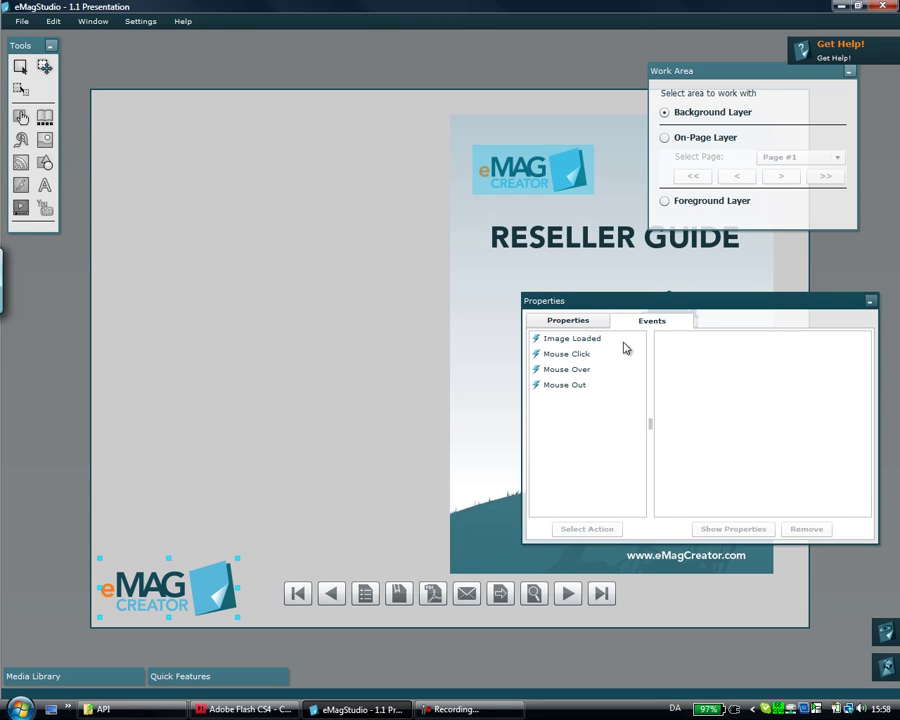
pyautogui.click(668, 307)
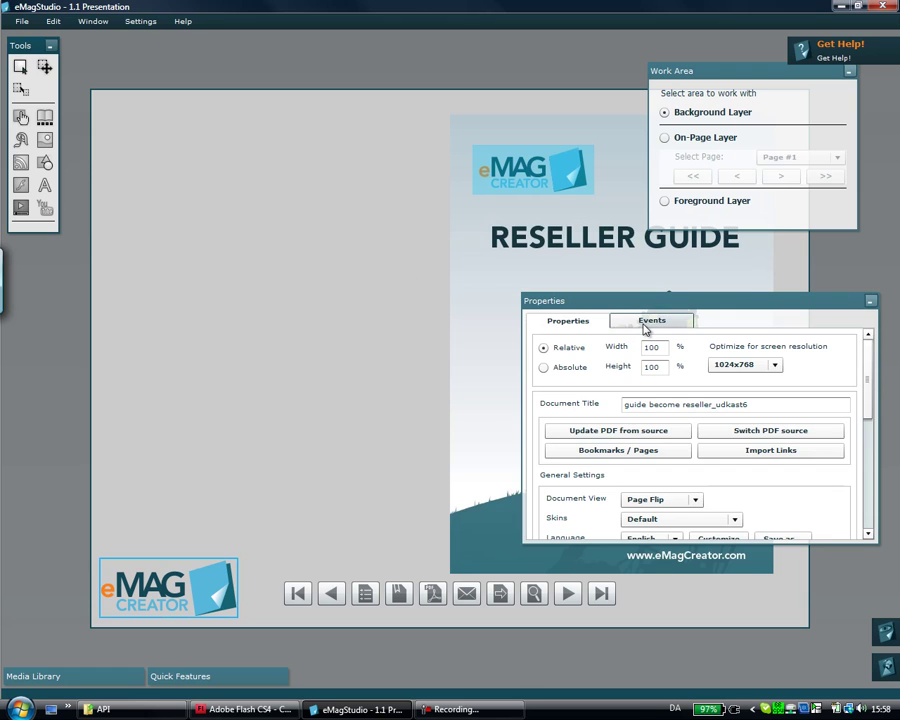
pyautogui.click(648, 322)
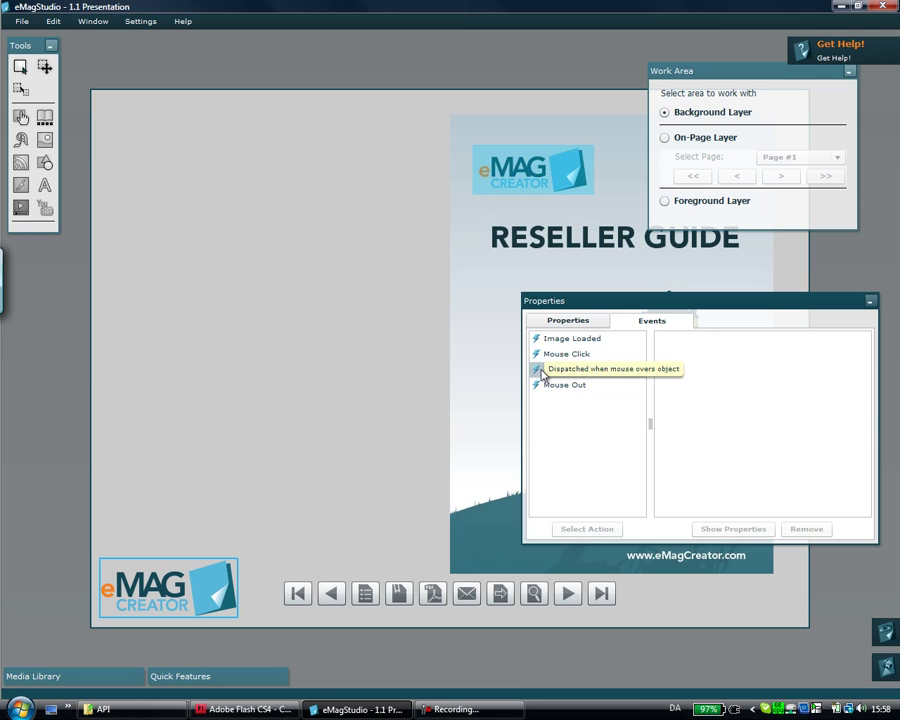
pyautogui.click(540, 369)
pyautogui.doubleClick(592, 372)
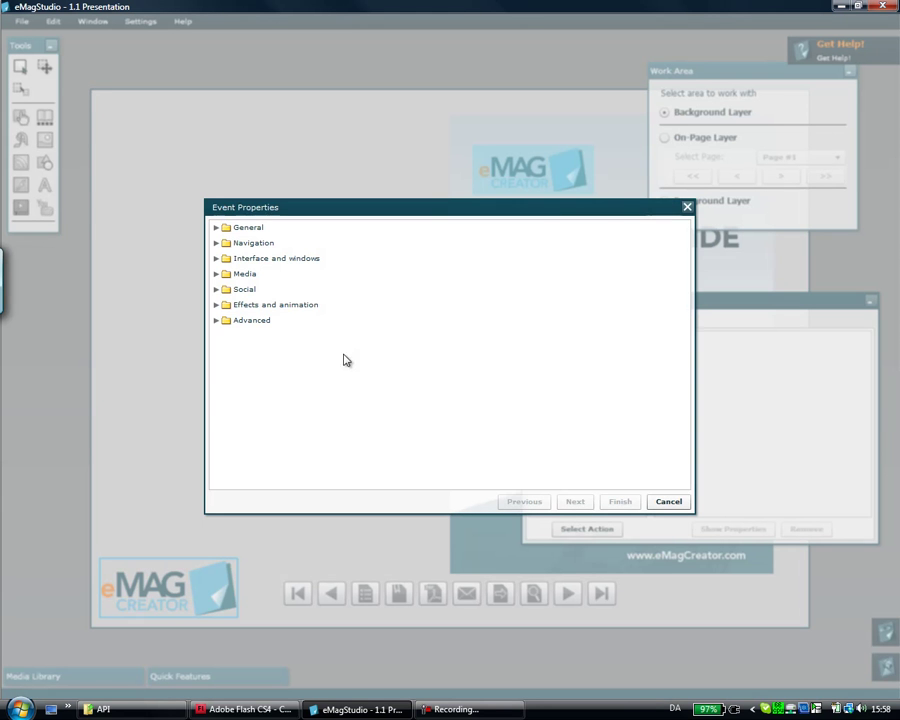
pyautogui.click(216, 305)
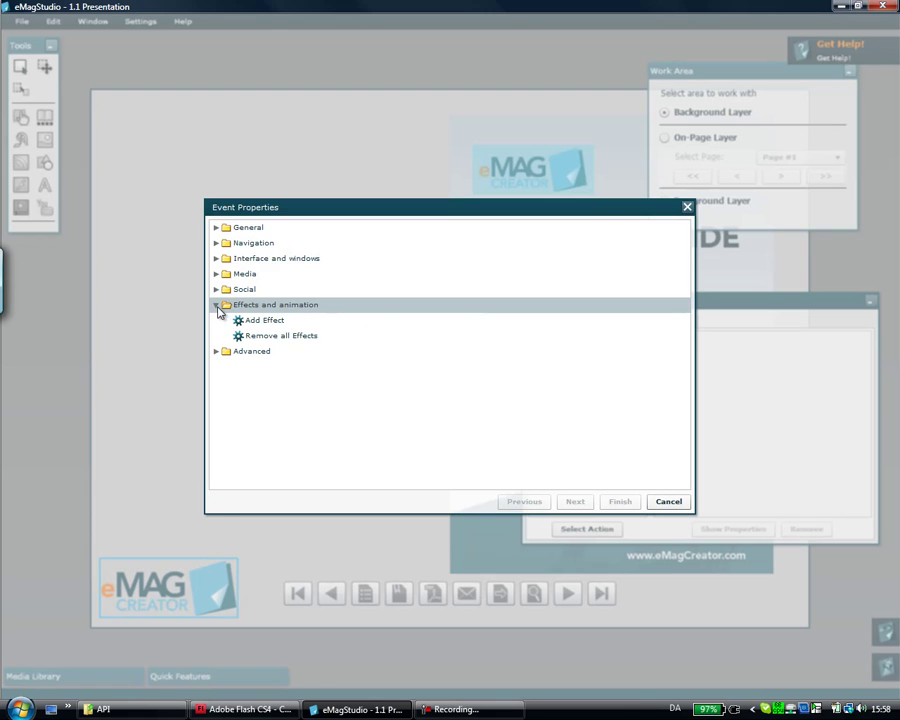
pyautogui.click(314, 318)
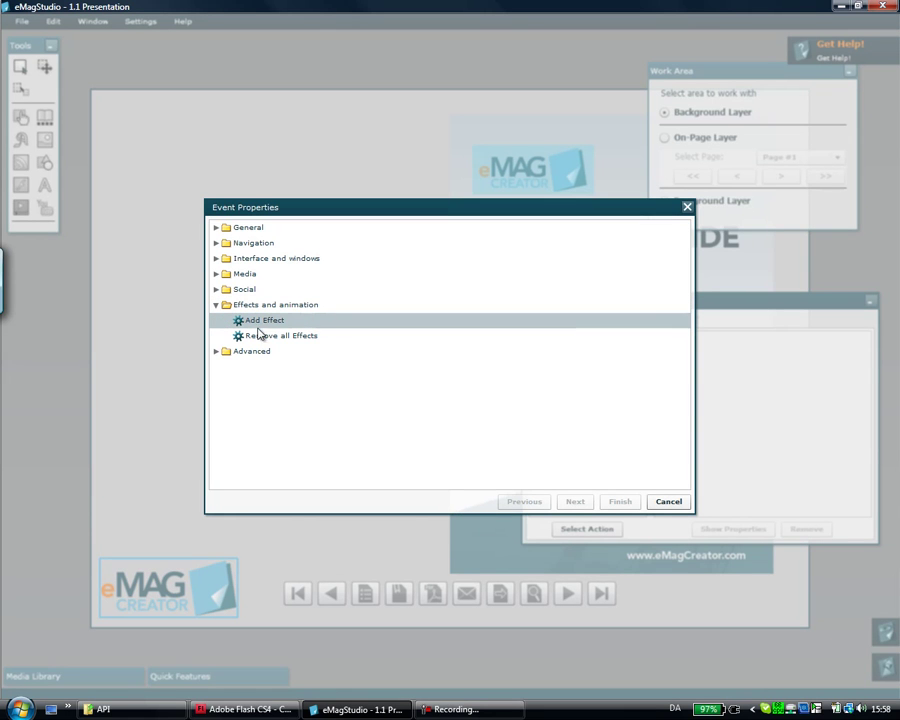
pyautogui.doubleClick(286, 323)
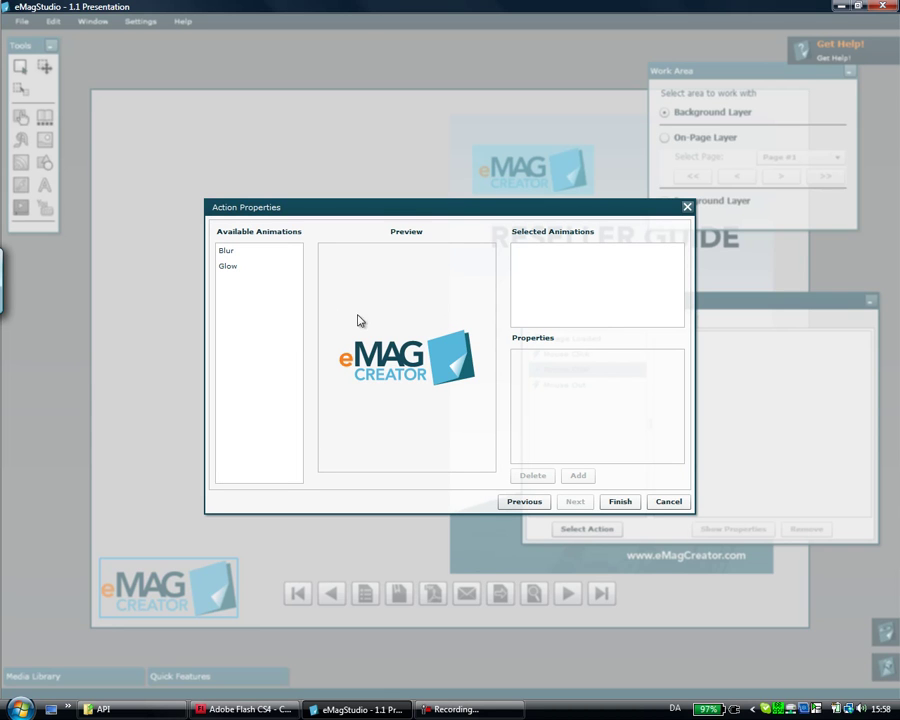
# Step: Preview Blur on the logo with a longer duration and the amount lowered to about 4
pyautogui.click(228, 252)
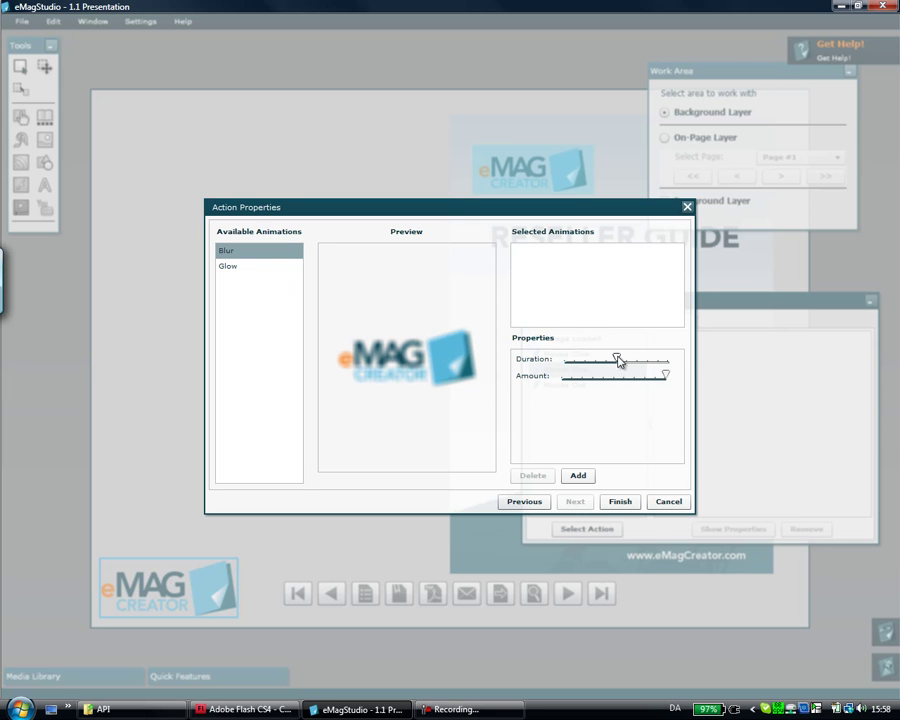
pyautogui.moveTo(619, 361); pyautogui.dragTo(573, 362)
pyautogui.moveTo(573, 359); pyautogui.dragTo(598, 380)
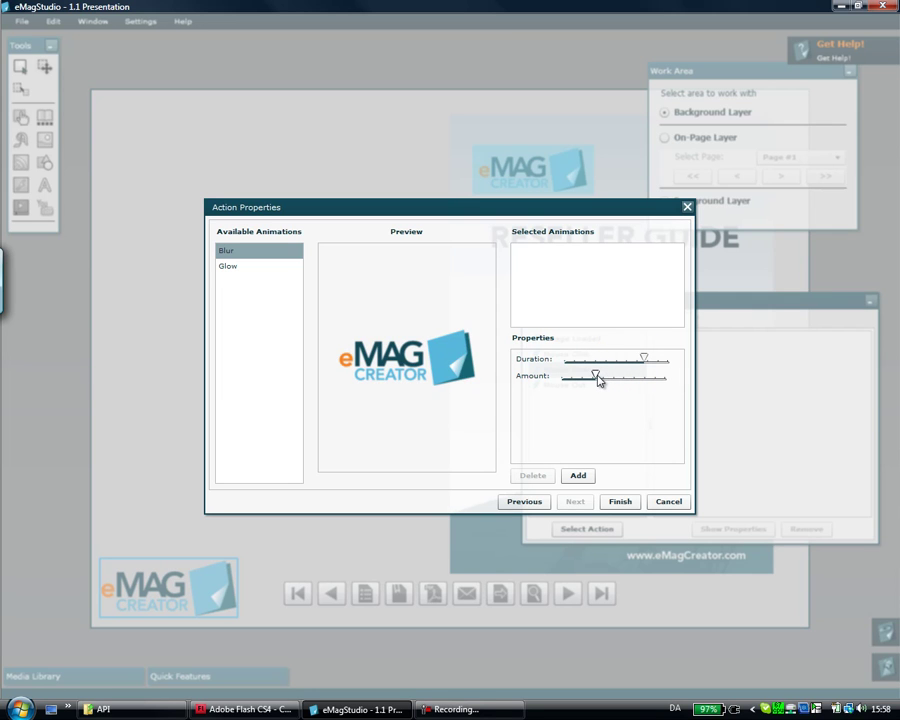
# Step: Set up a Glow animation in blue with lowered alpha and slightly reduced amount
pyautogui.click(234, 268)
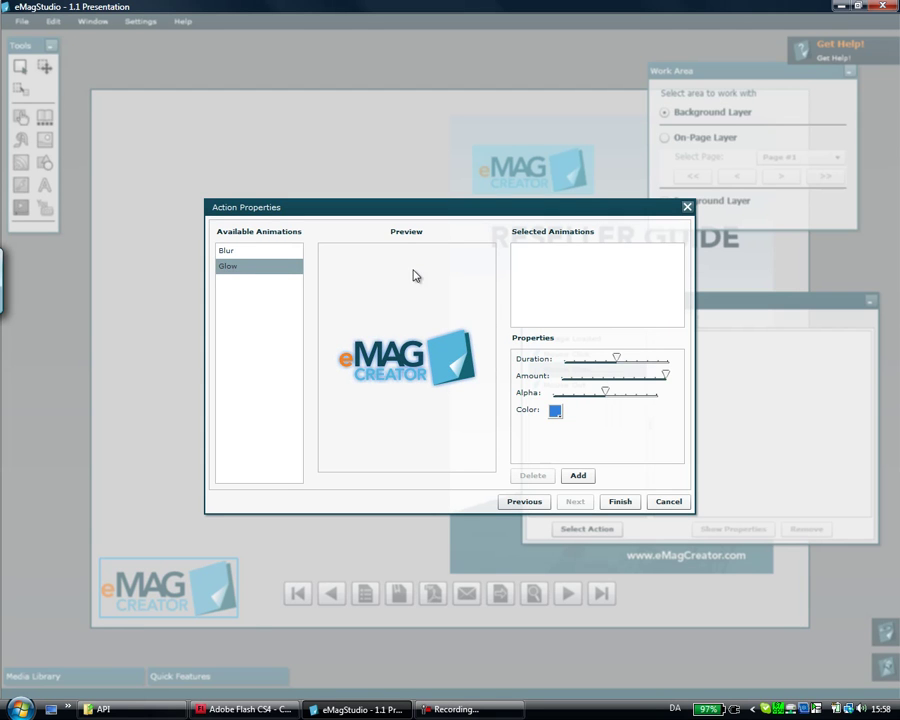
pyautogui.click(556, 411)
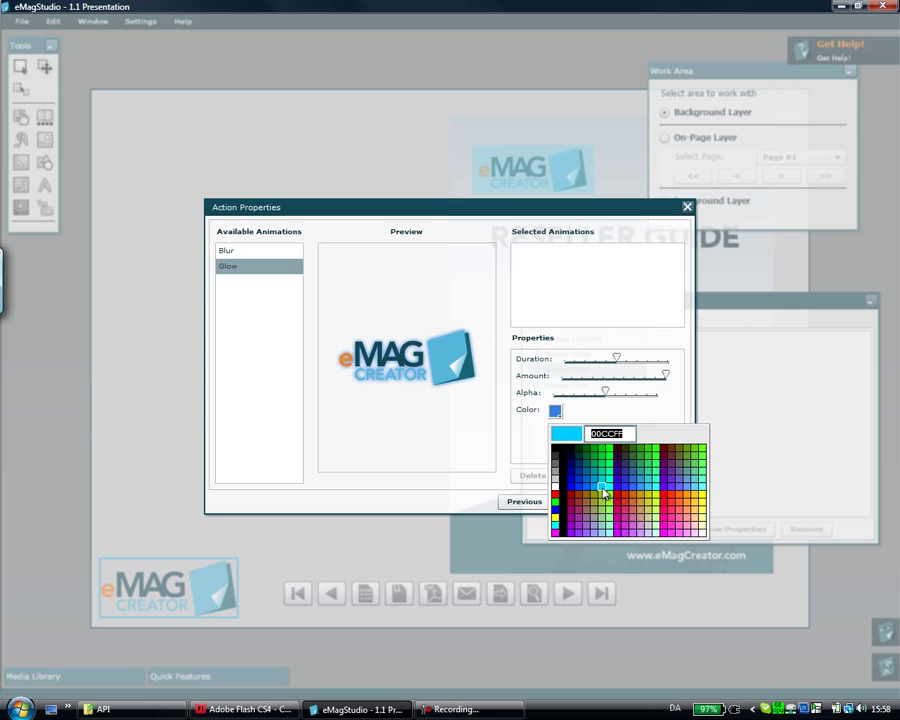
pyautogui.click(603, 489)
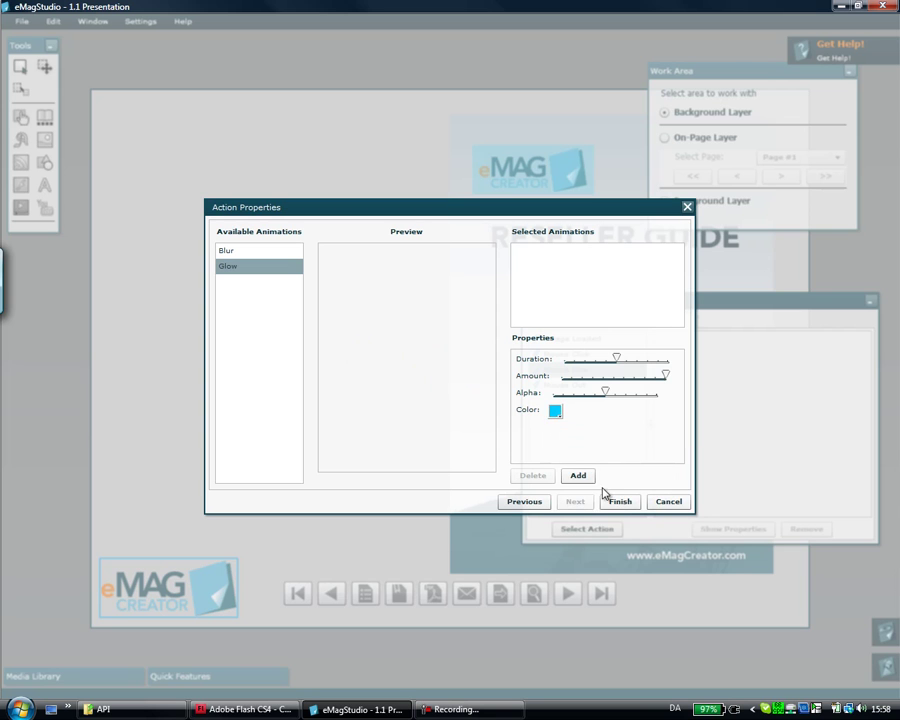
pyautogui.click(554, 412)
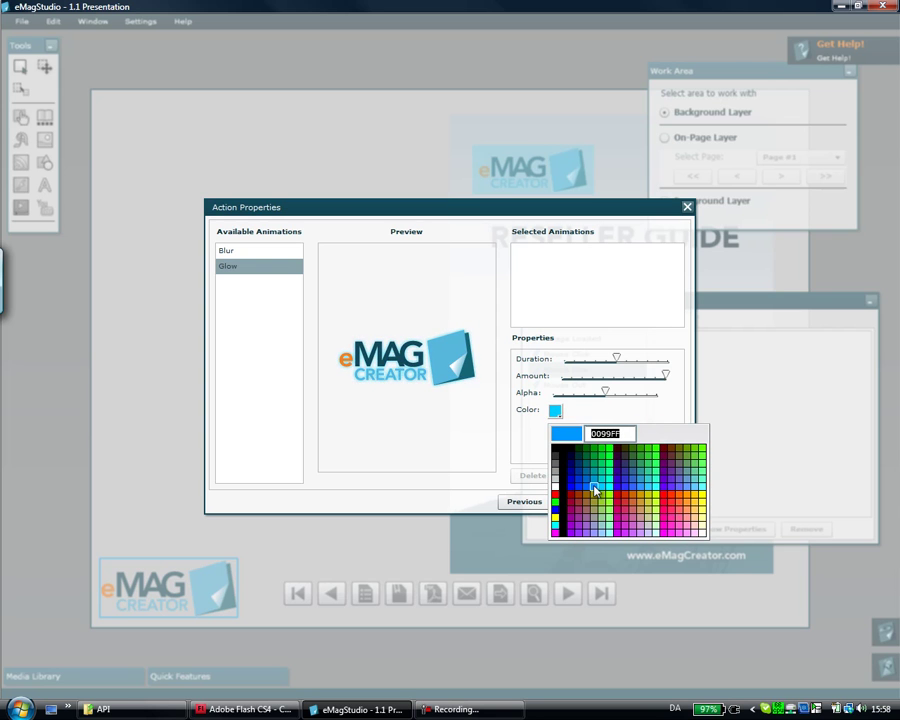
pyautogui.click(644, 490)
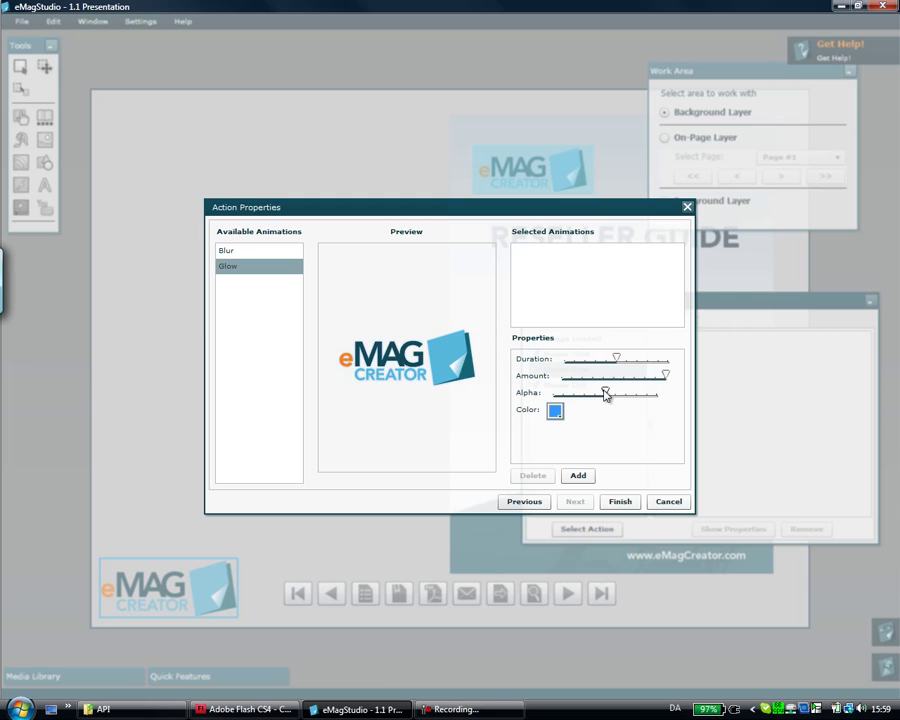
pyautogui.moveTo(605, 394); pyautogui.dragTo(587, 393)
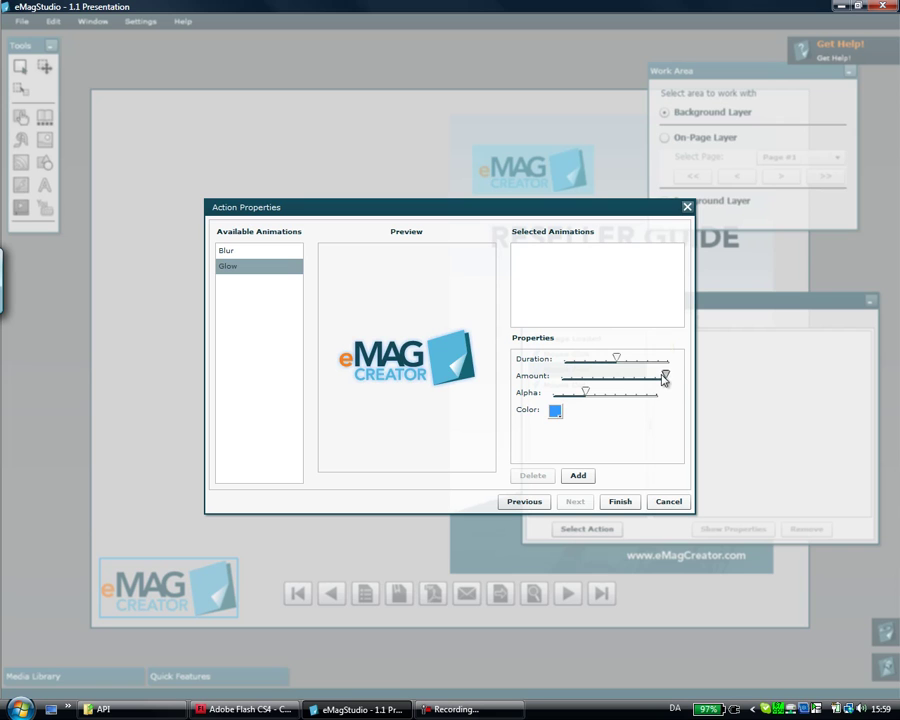
pyautogui.moveTo(664, 379); pyautogui.dragTo(657, 379)
# Step: Add Glow to the selected animations and finish the Mouse Over effect
pyautogui.click(579, 476)
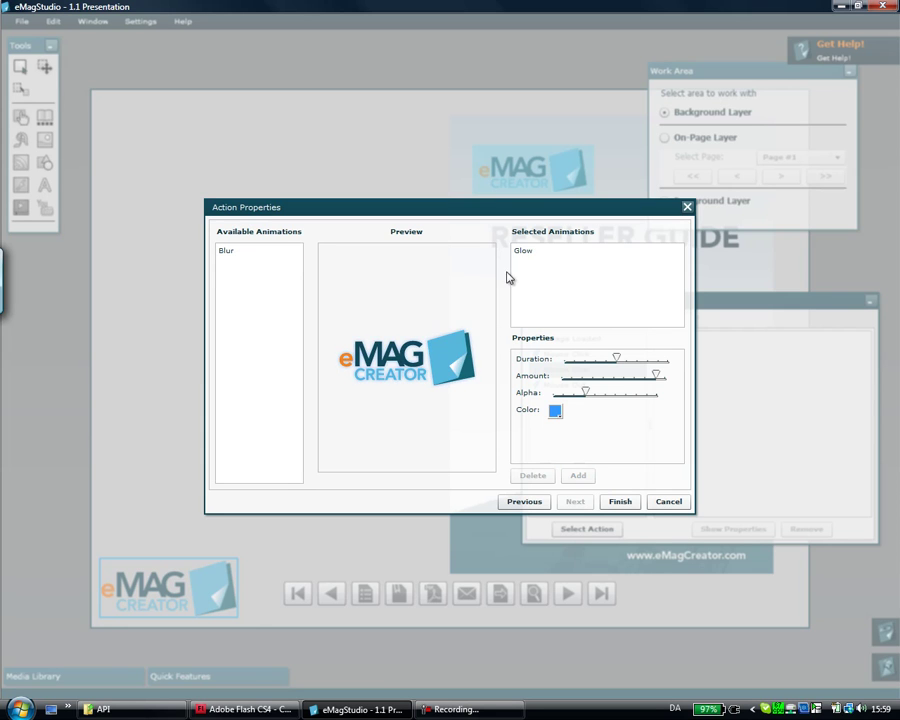
pyautogui.click(599, 260)
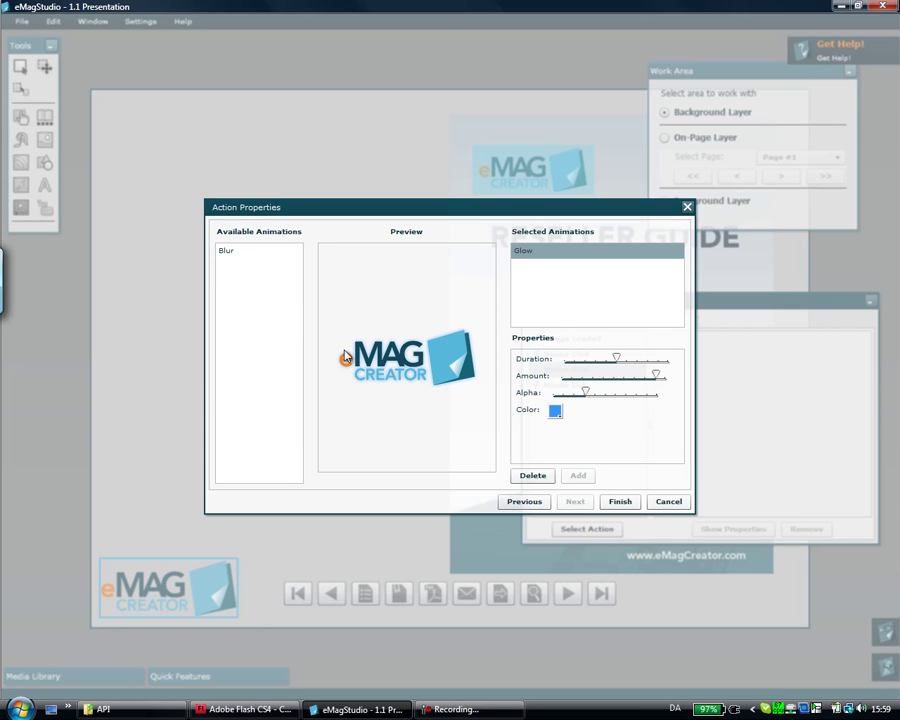
pyautogui.click(620, 502)
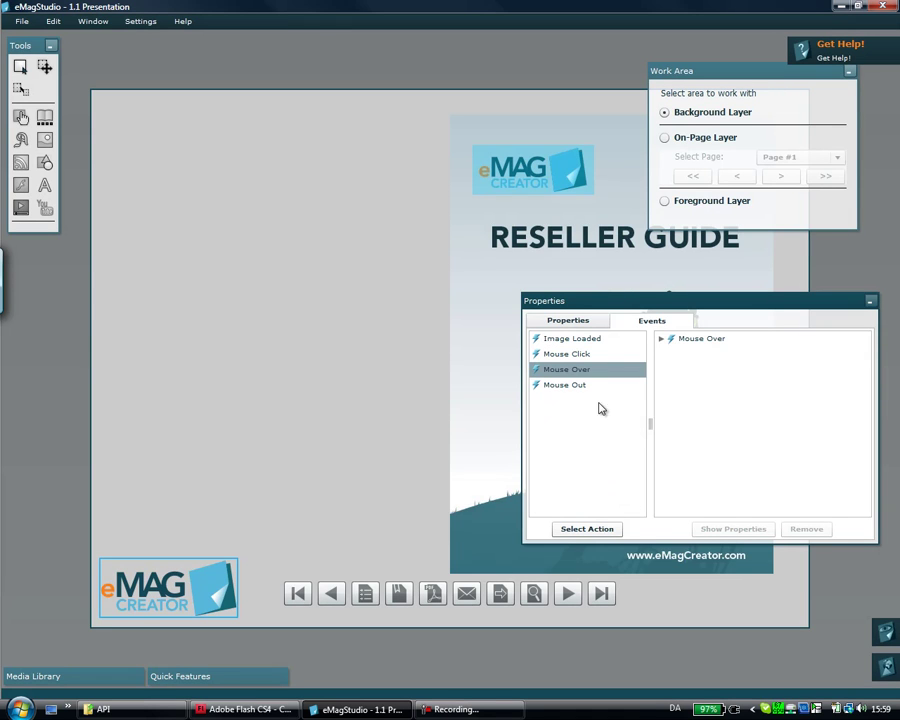
# Step: Assign Remove all Effects to the logo's Mouse Out event and preview the publication
pyautogui.click(558, 386)
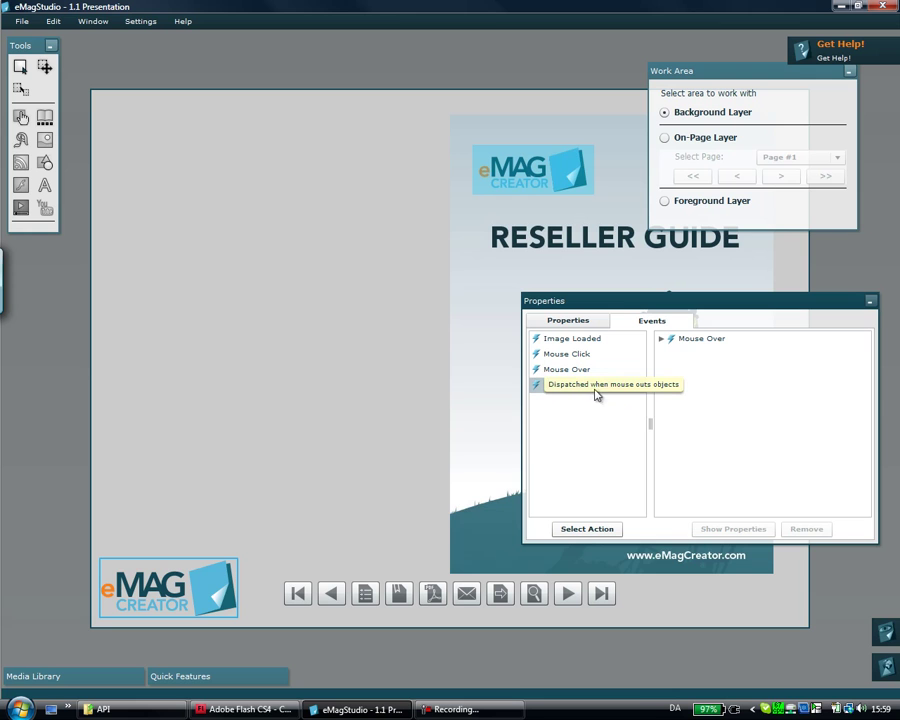
pyautogui.doubleClick(565, 388)
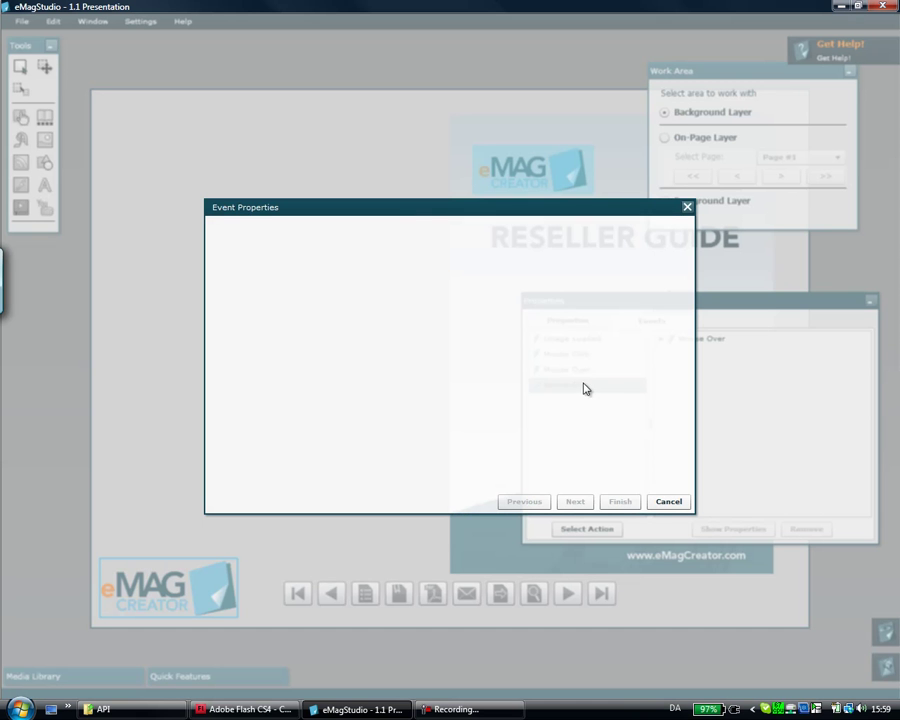
pyautogui.click(217, 308)
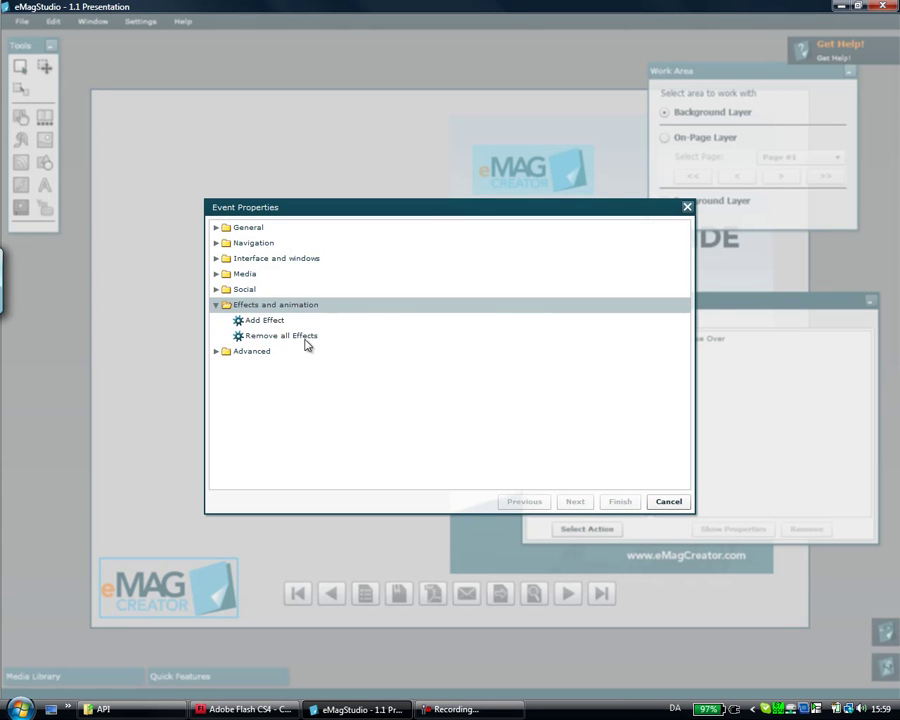
pyautogui.doubleClick(279, 342)
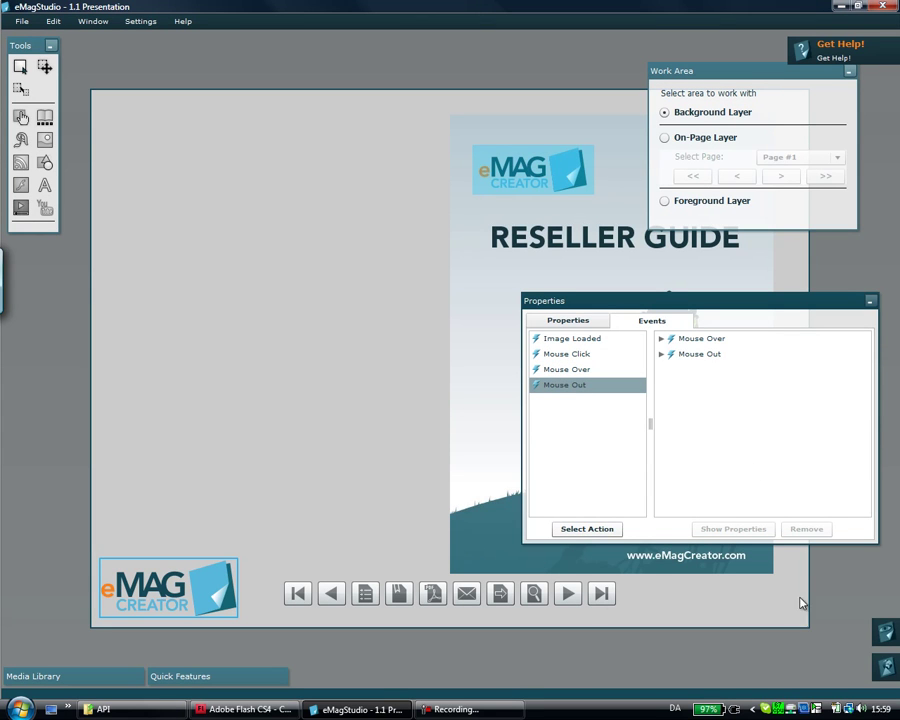
pyautogui.click(884, 632)
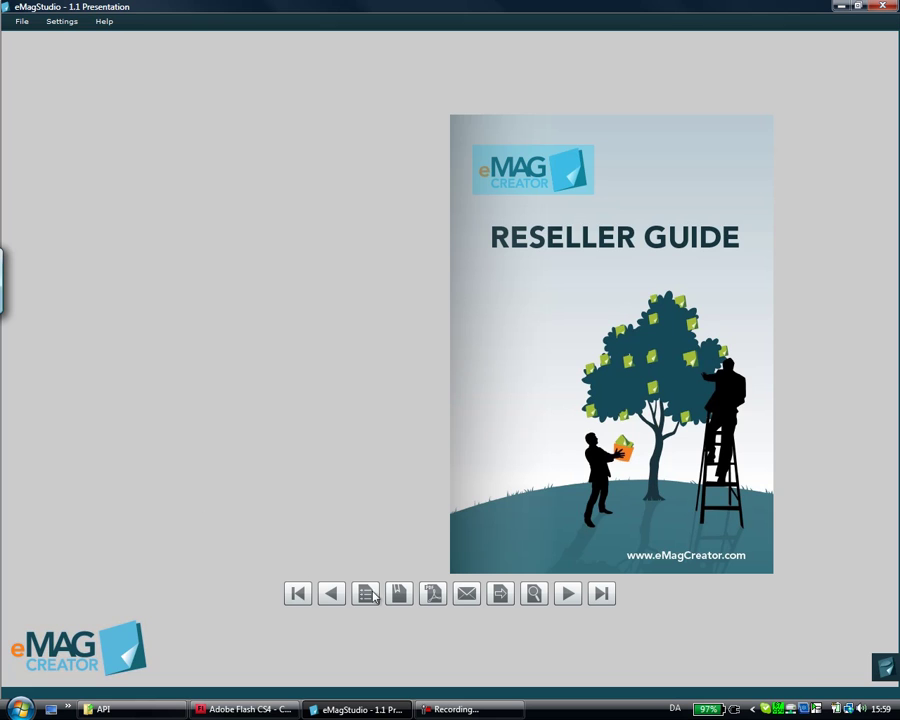
# Step: Raise the logo's Mouse Over Glow to Alpha 0.54 and Amount 10
pyautogui.click(884, 666)
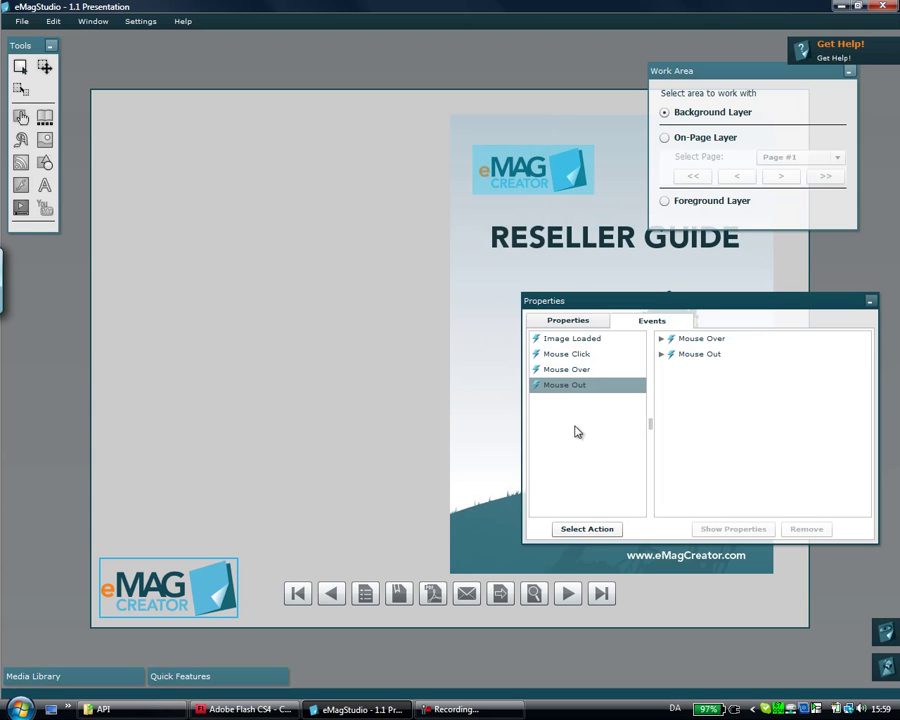
pyautogui.click(660, 341)
pyautogui.click(708, 359)
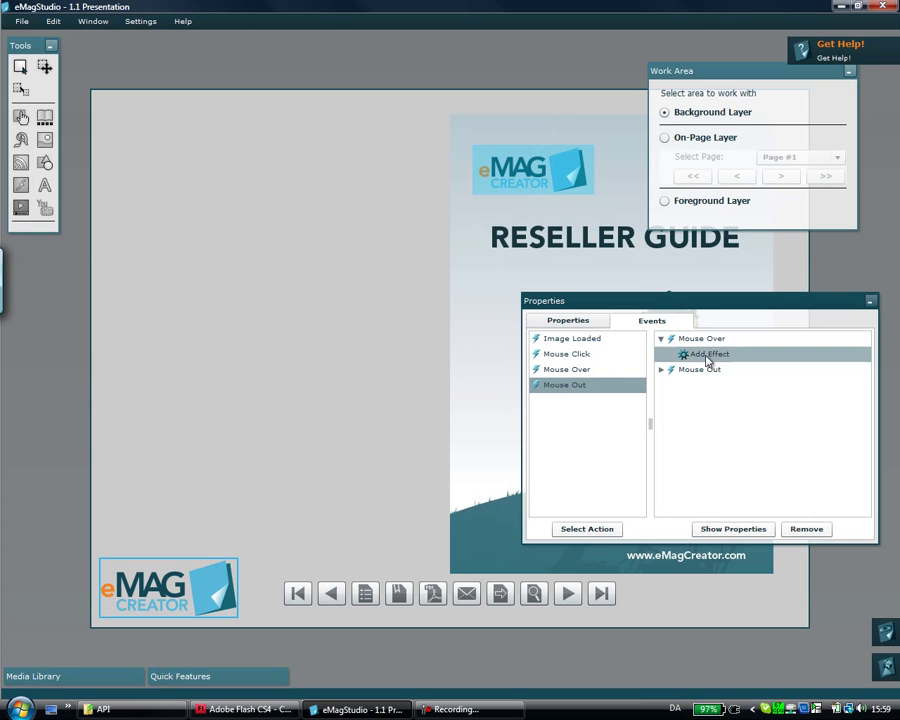
pyautogui.doubleClick(708, 356)
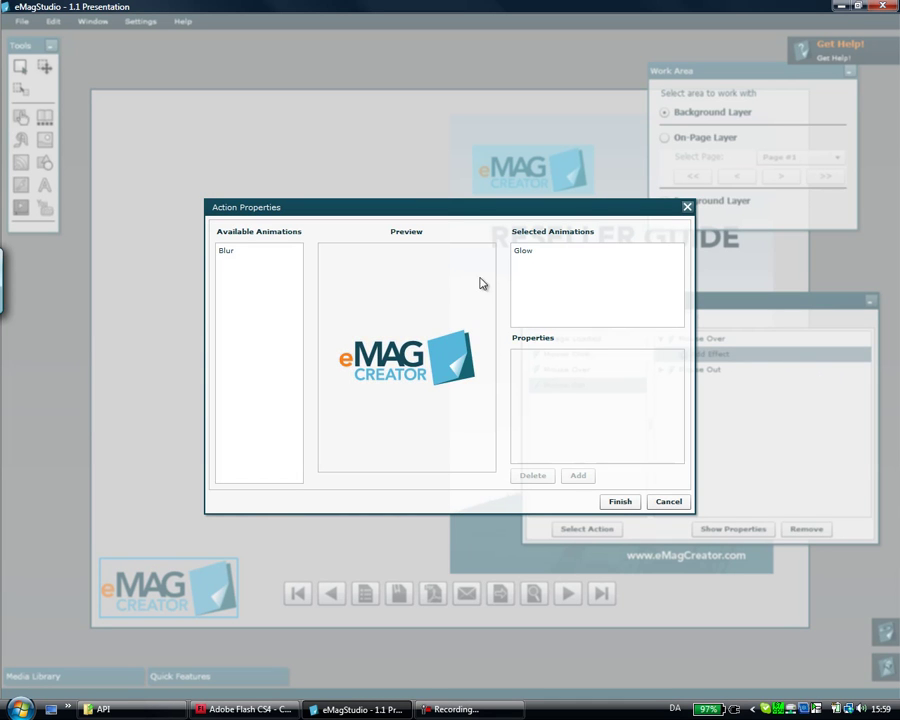
pyautogui.click(524, 254)
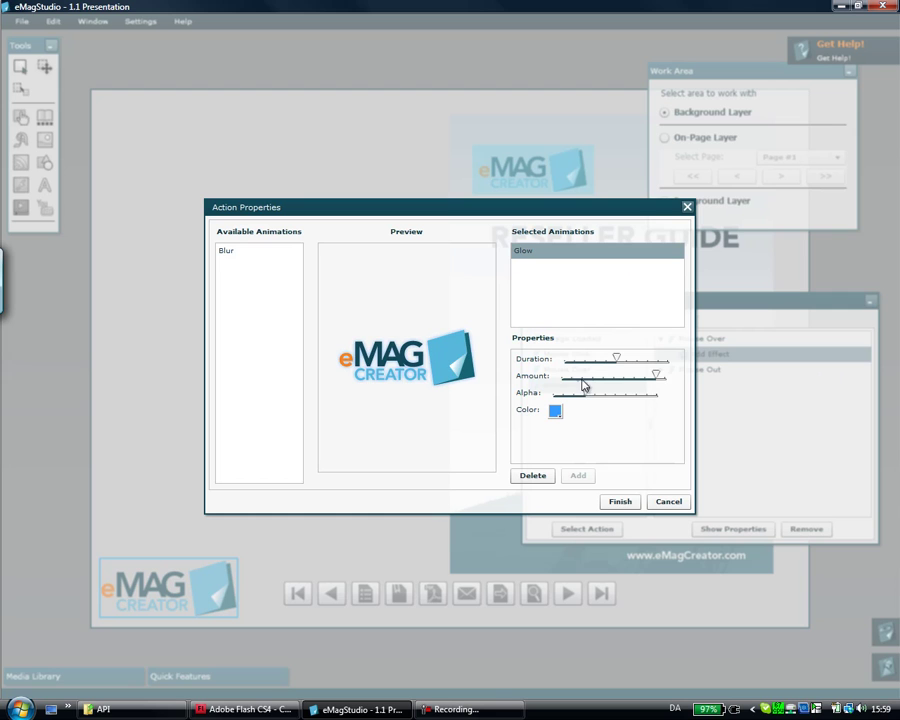
pyautogui.moveTo(586, 393); pyautogui.dragTo(607, 395)
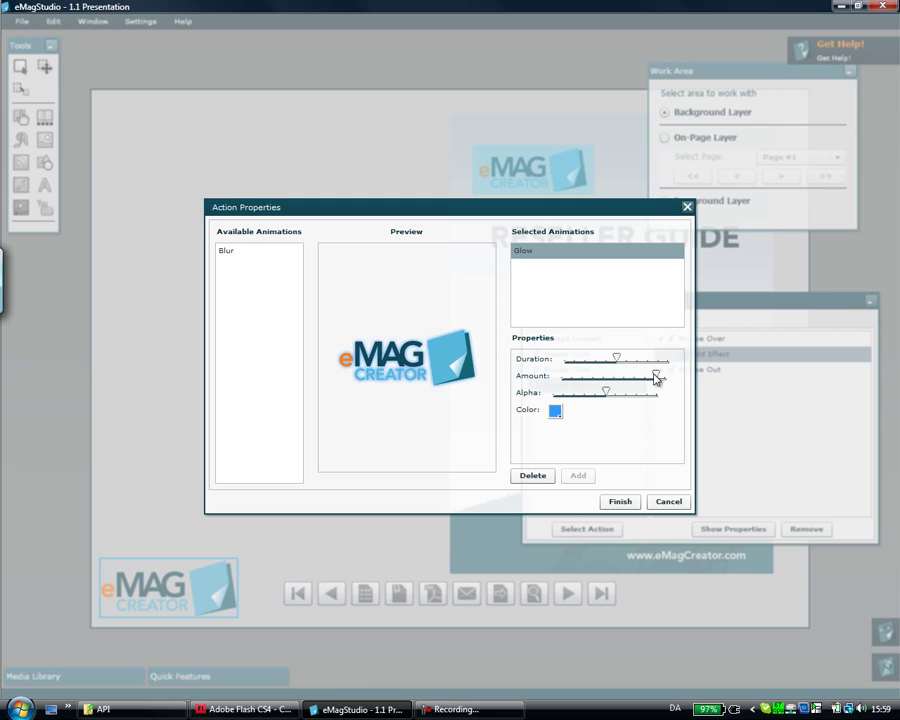
pyautogui.moveTo(657, 376); pyautogui.dragTo(672, 380)
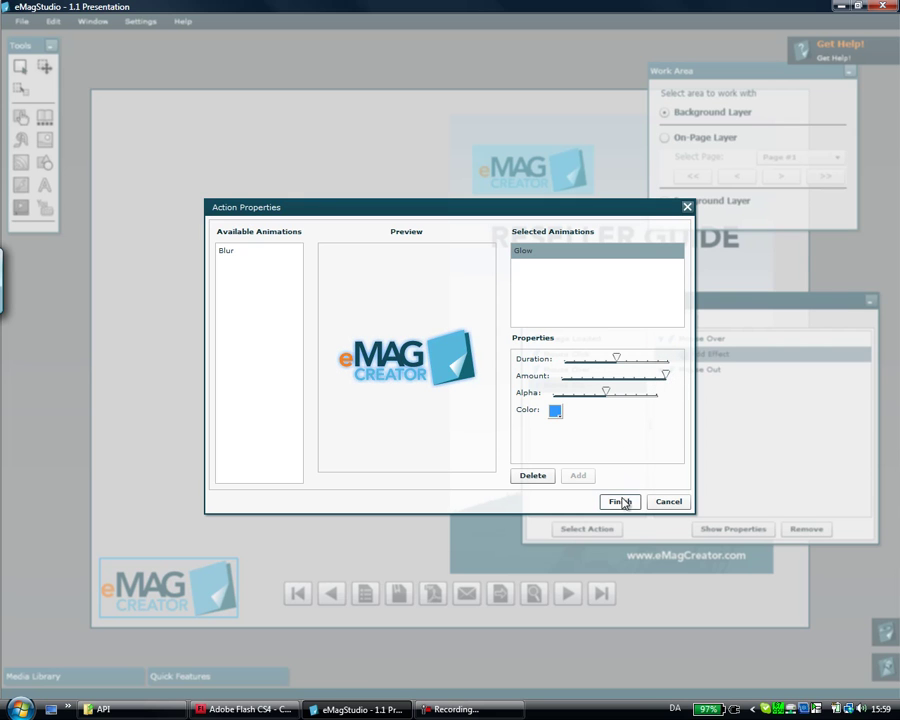
pyautogui.click(620, 501)
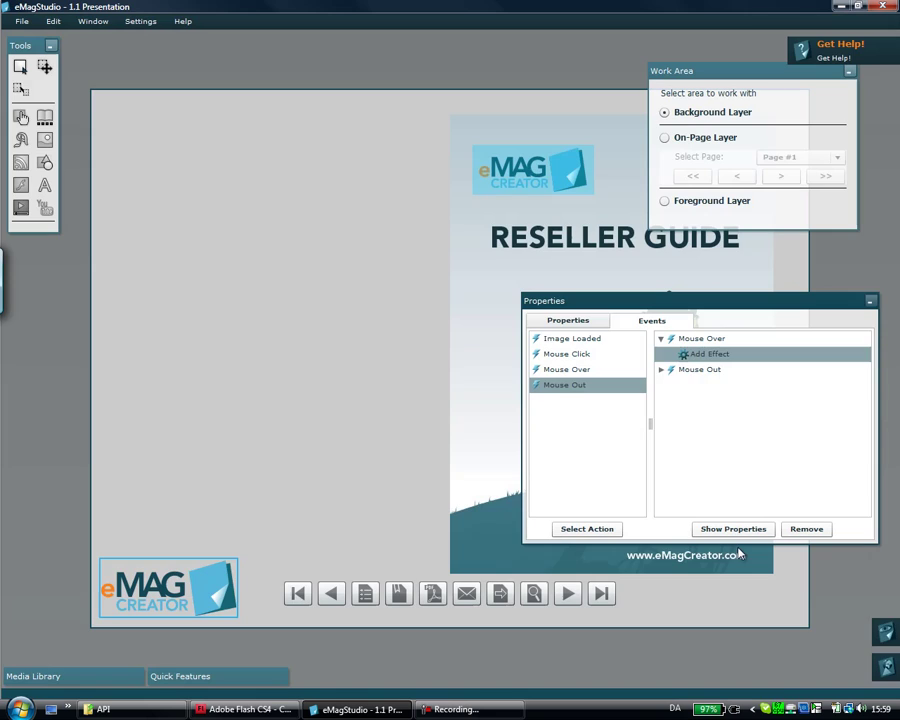
pyautogui.click(888, 641)
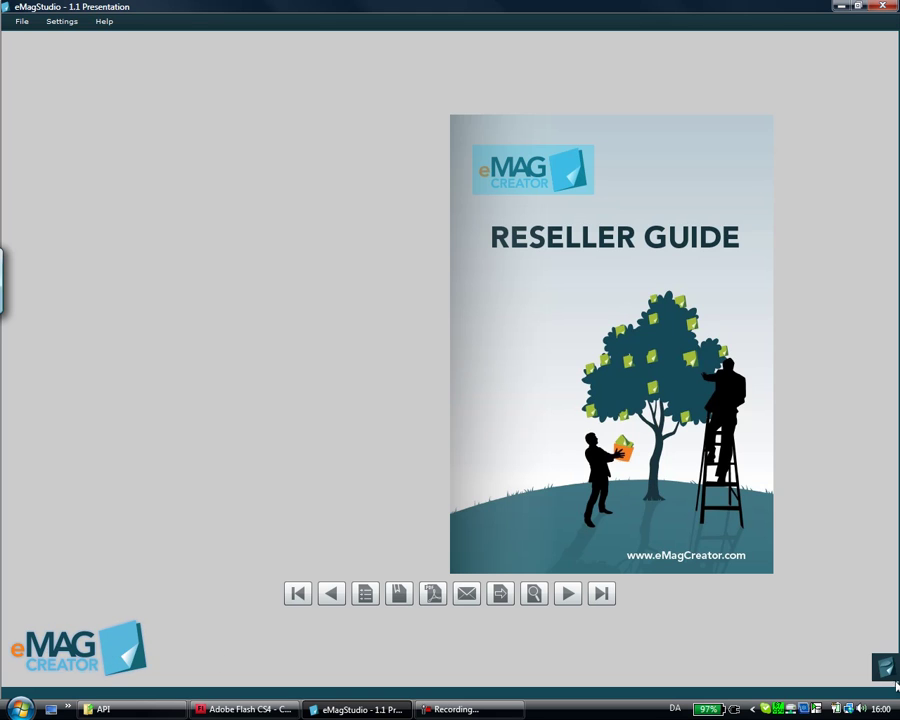
pyautogui.click(862, 670)
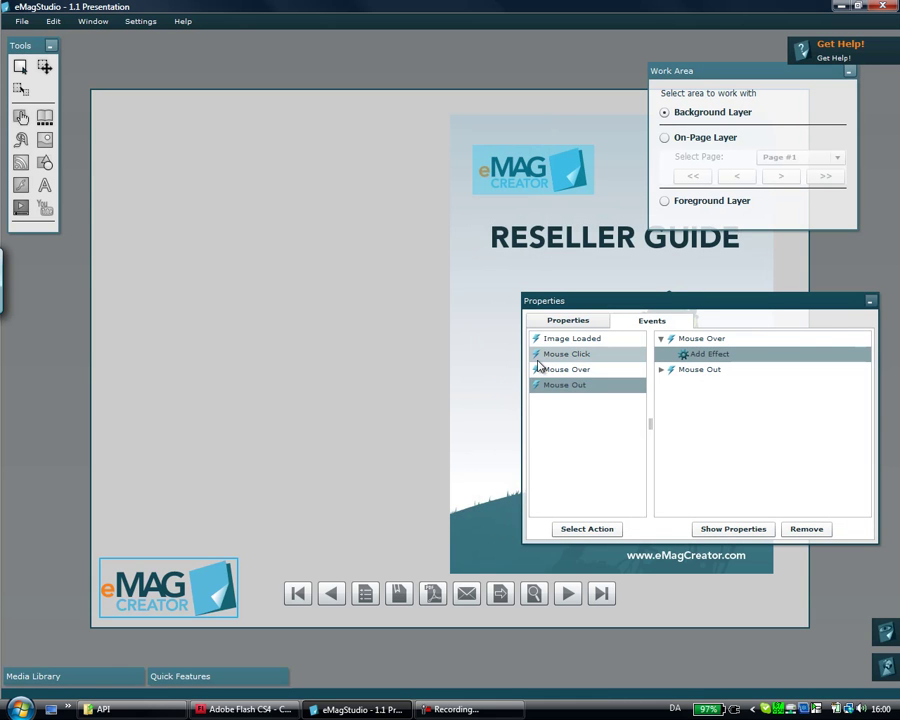
pyautogui.click(541, 363)
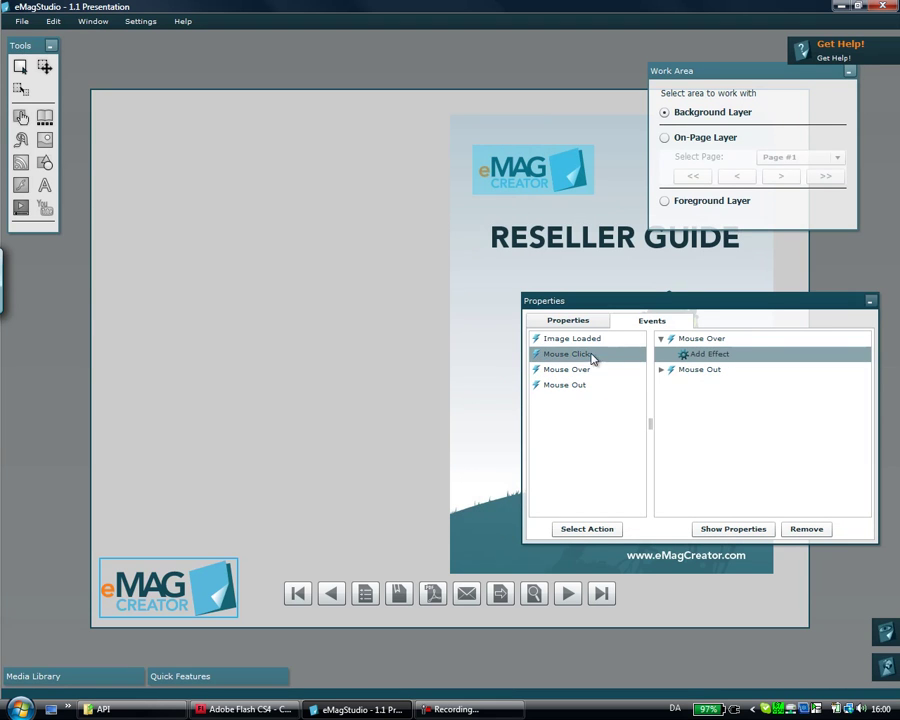
pyautogui.doubleClick(572, 362)
pyautogui.click(216, 228)
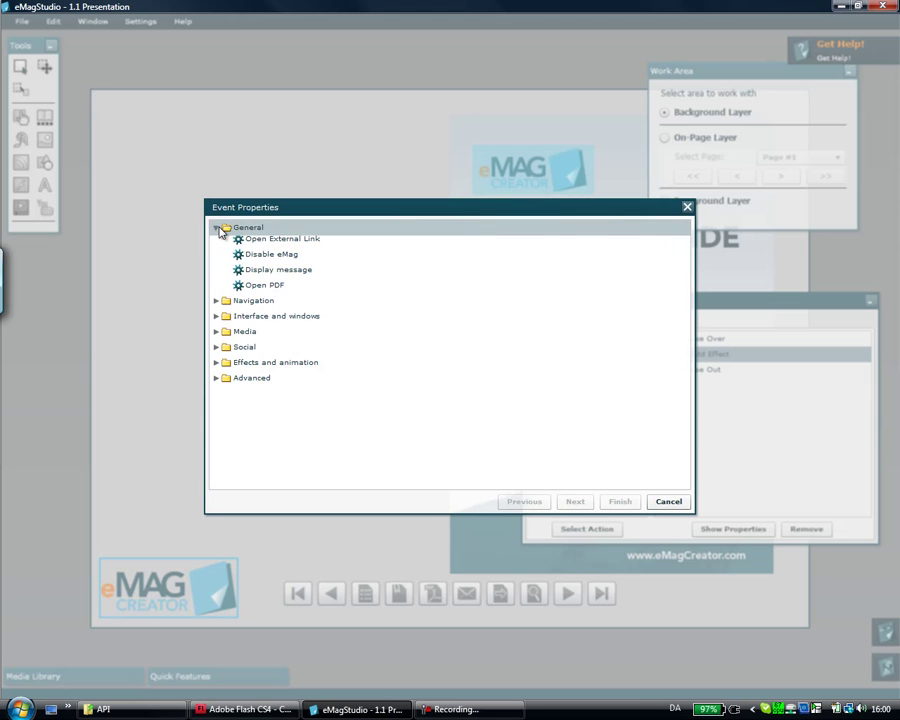
pyautogui.doubleClick(287, 247)
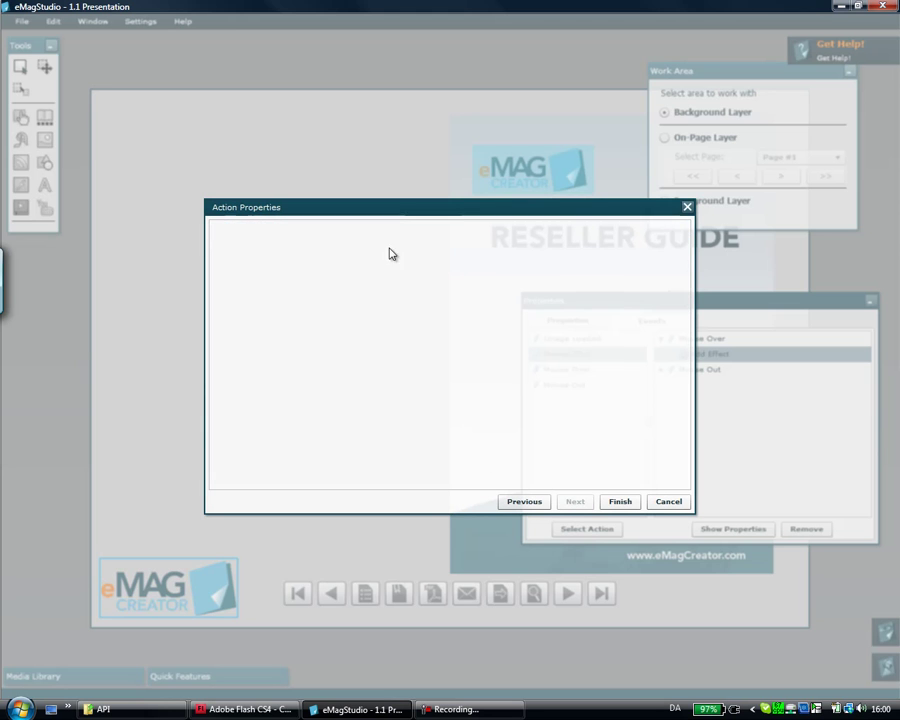
pyautogui.click(334, 238)
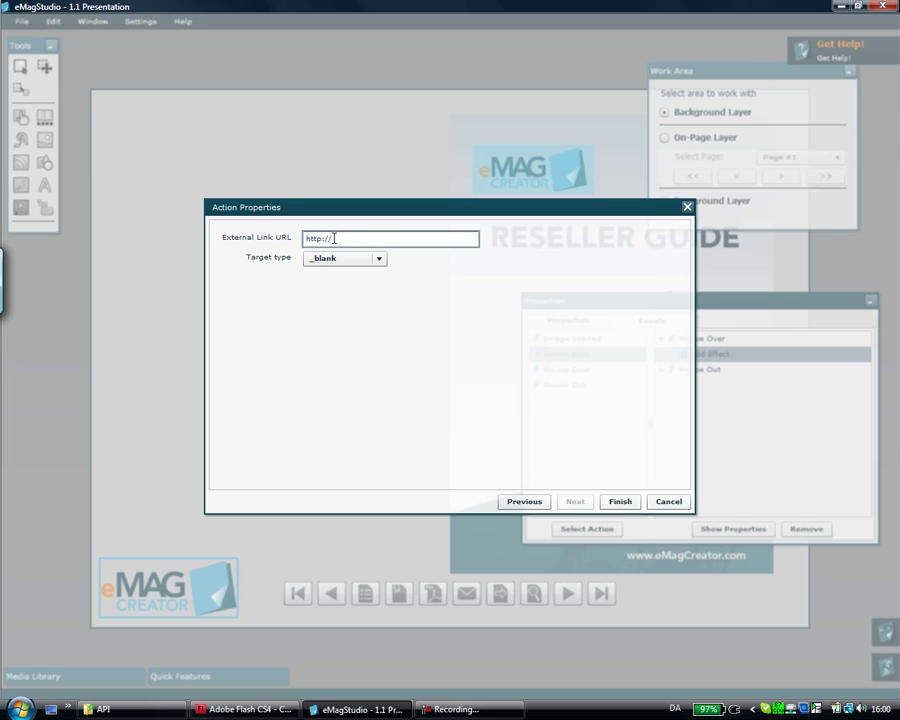
pyautogui.write('emagcreator.com')
pyautogui.click(622, 503)
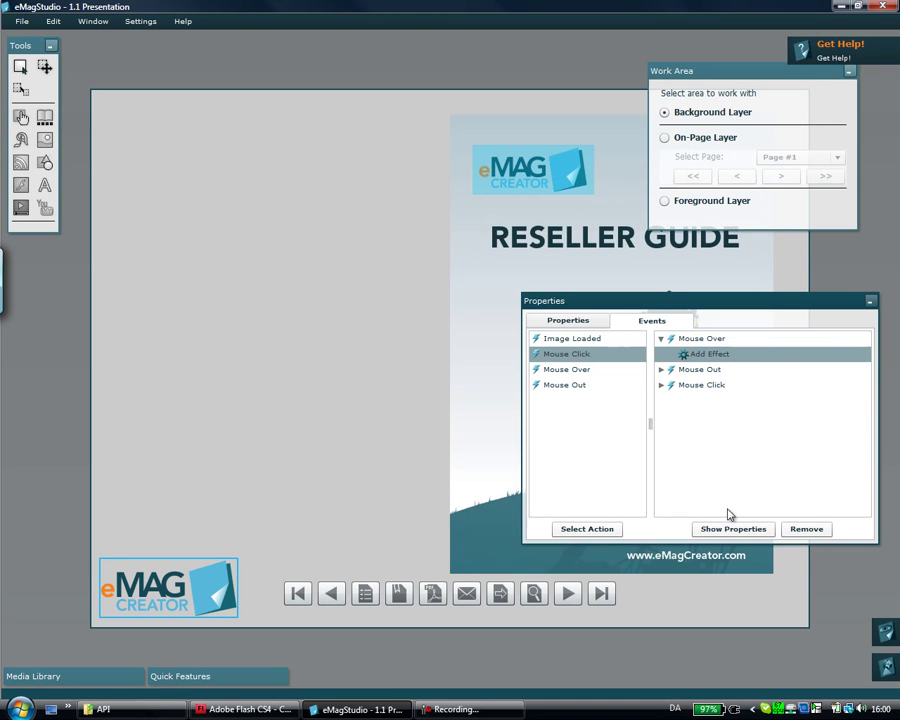
# Step: Enable the stage background as a Bitmap using the gradient-background image
pyautogui.click(583, 320)
pyautogui.moveTo(868, 382); pyautogui.dragTo(868, 464)
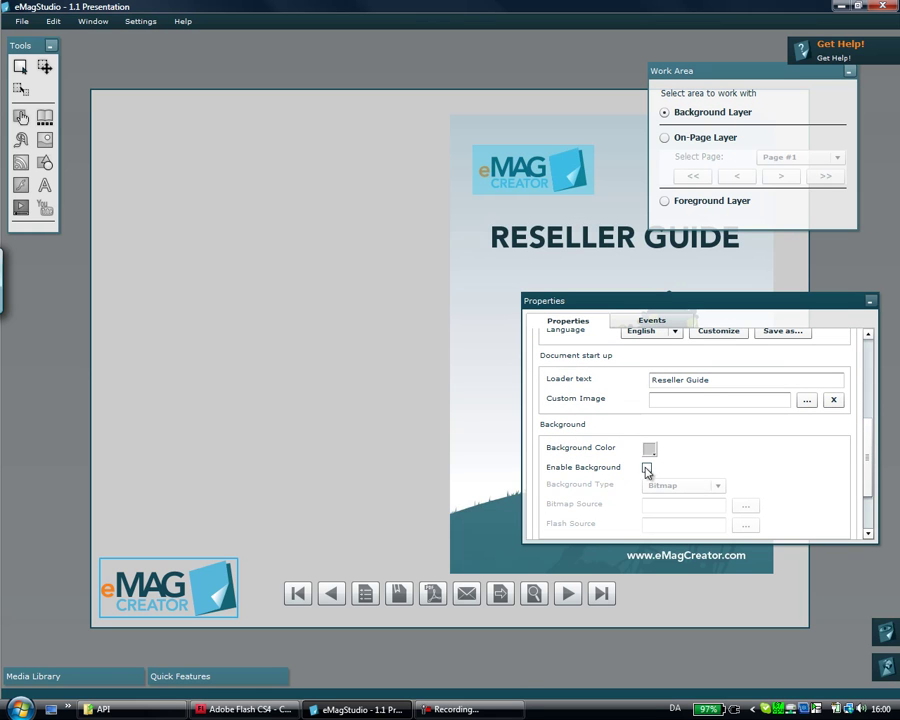
pyautogui.click(647, 467)
pyautogui.click(745, 507)
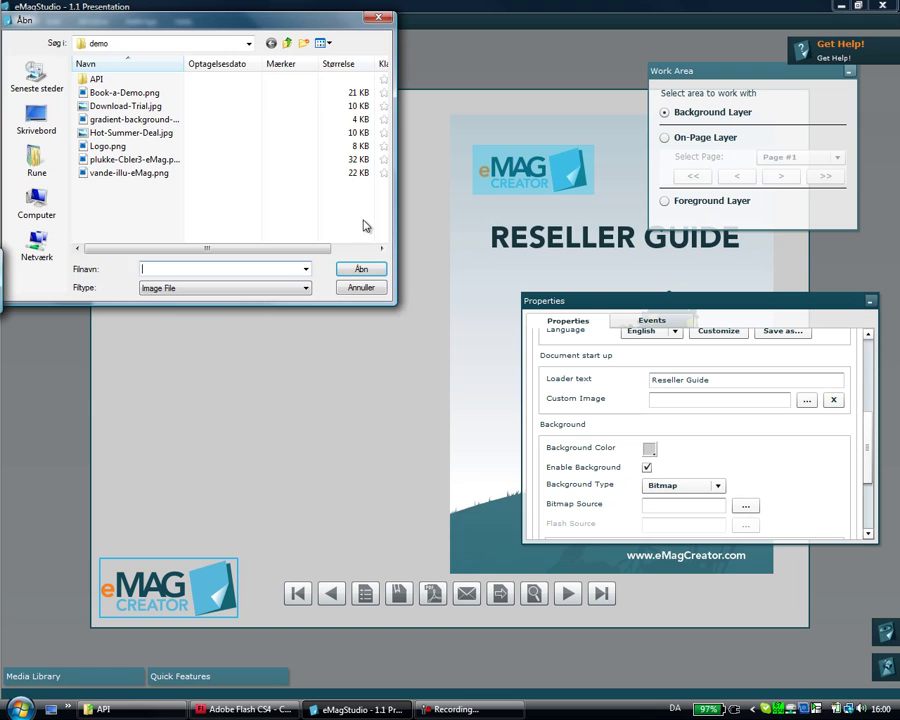
pyautogui.doubleClick(146, 120)
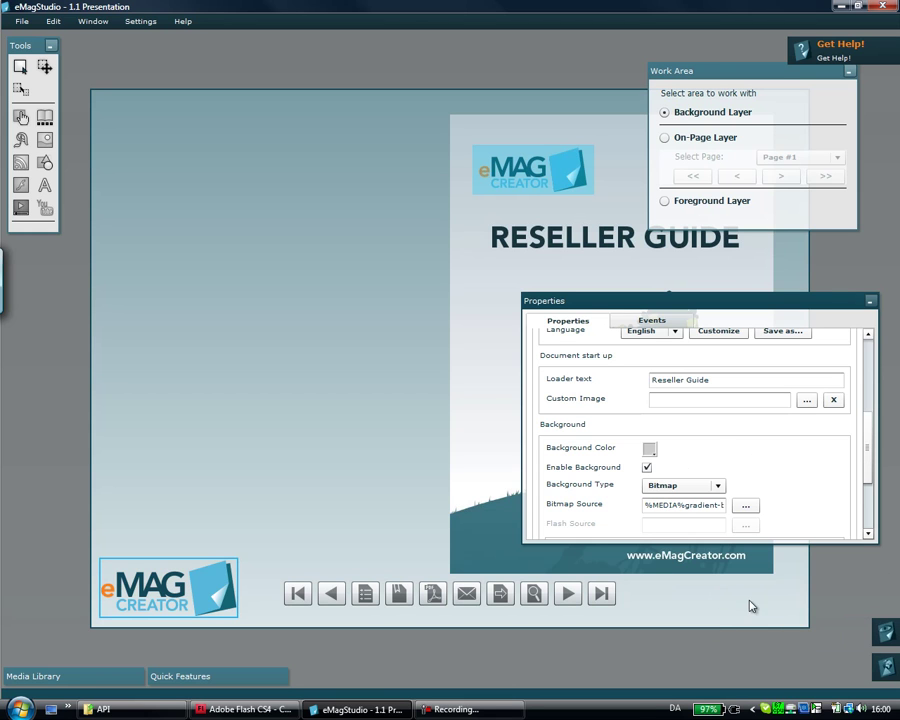
pyautogui.click(882, 664)
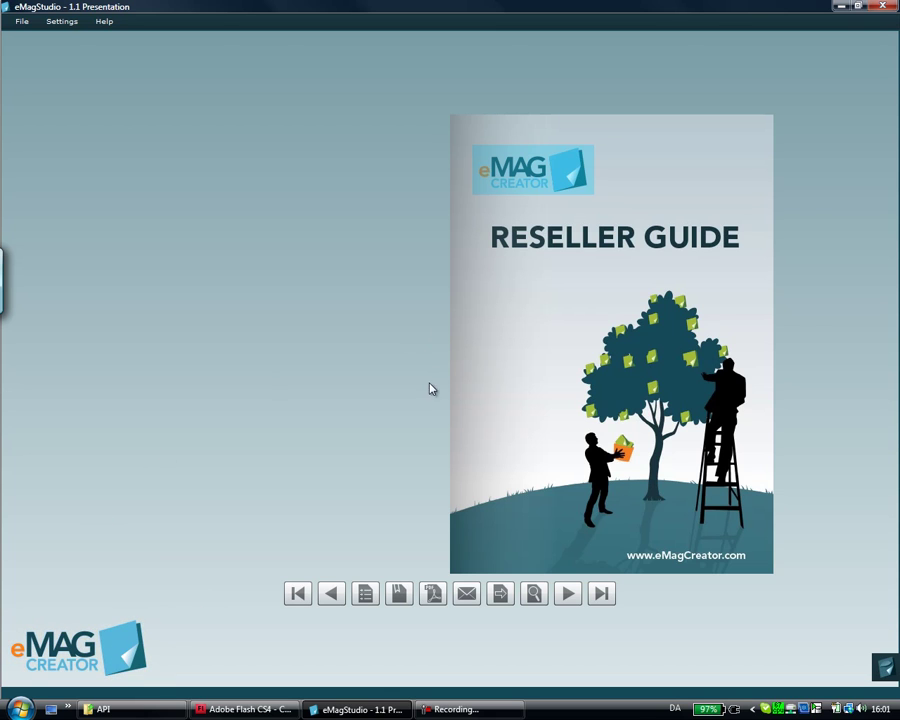
pyautogui.click(880, 670)
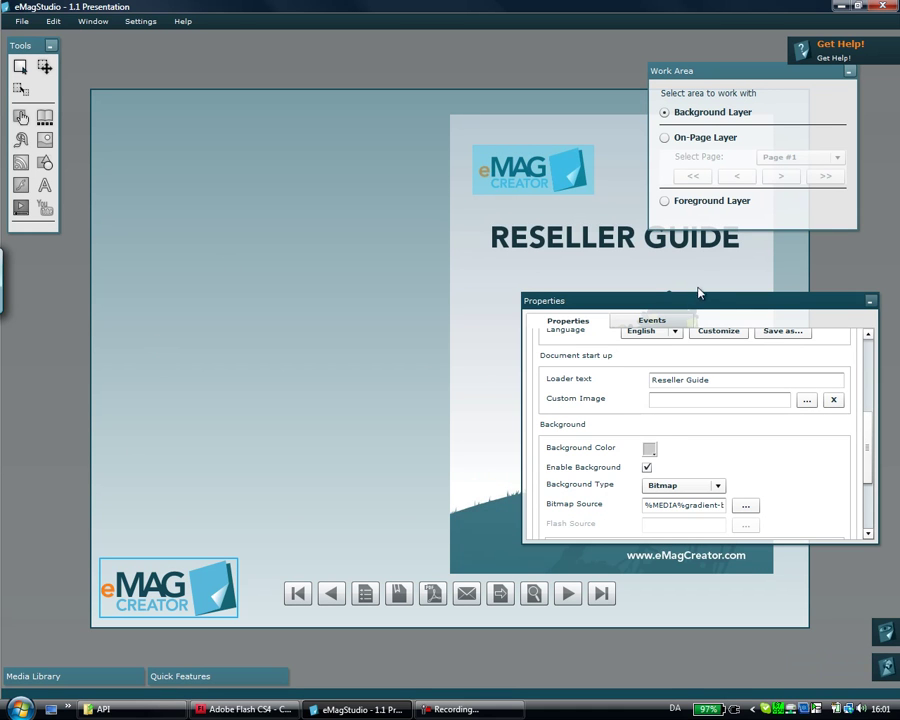
# Step: Show the publication's Events list (Mouse Click, eMag Loaded, Timer Finished) in a Properties panel left of the page
pyautogui.moveTo(612, 308); pyautogui.dragTo(340, 272)
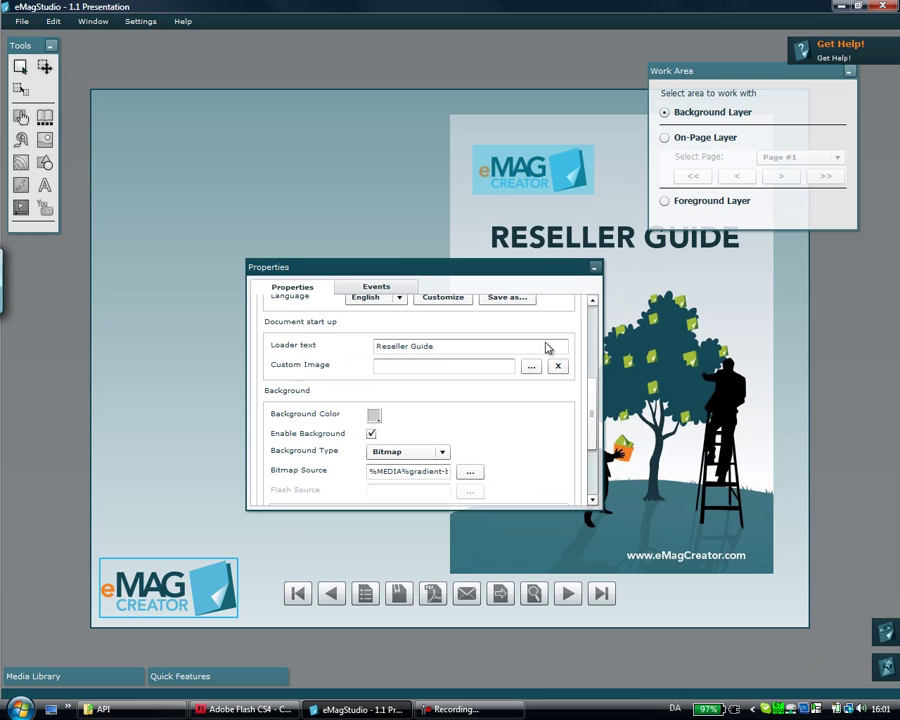
pyautogui.moveTo(588, 418); pyautogui.dragTo(588, 320)
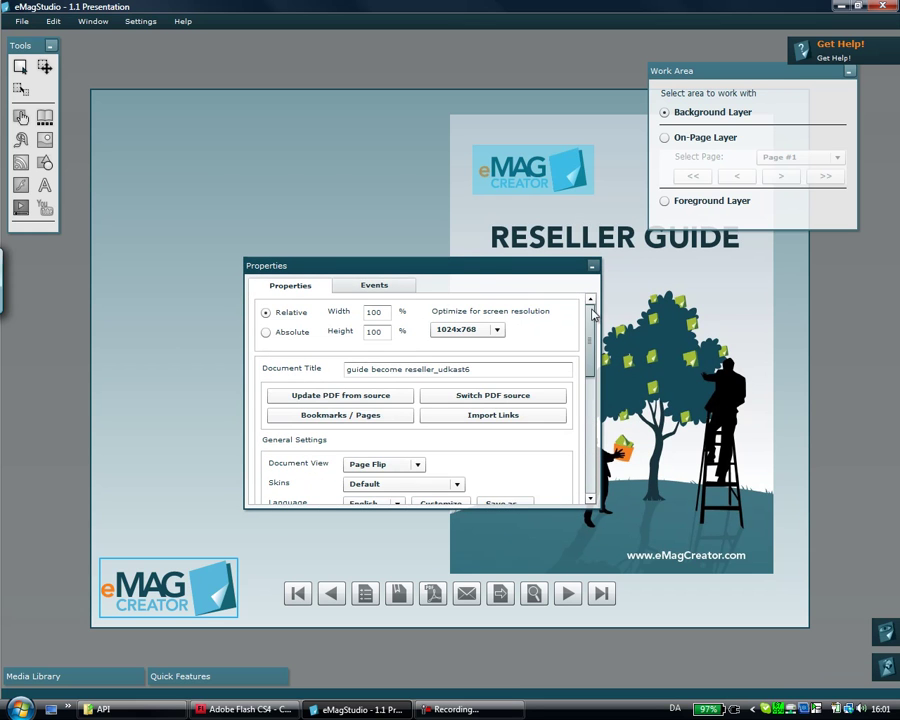
pyautogui.moveTo(335, 268); pyautogui.dragTo(408, 263)
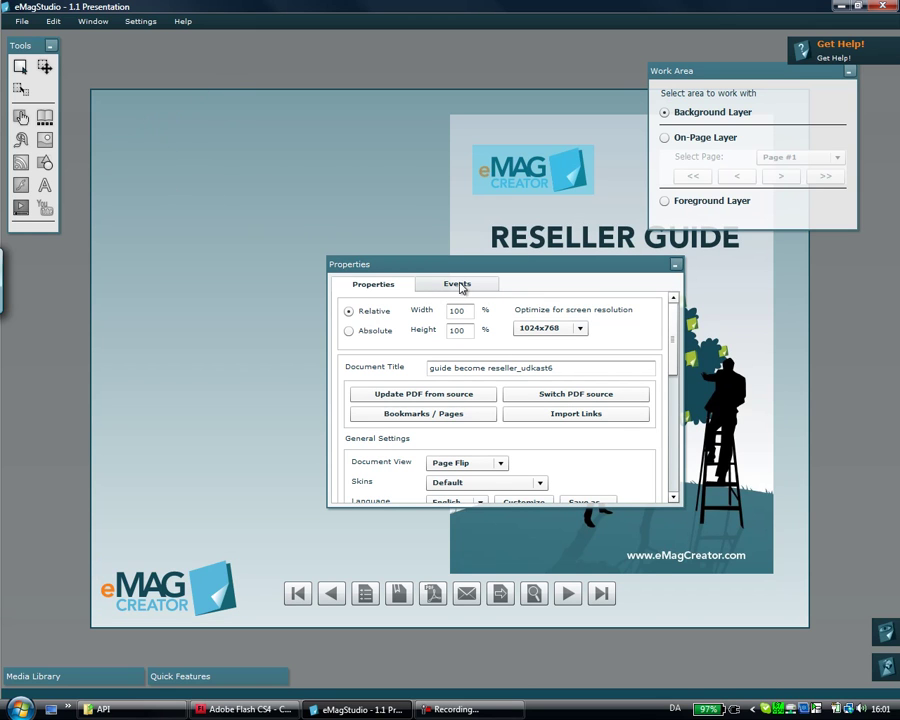
pyautogui.click(475, 285)
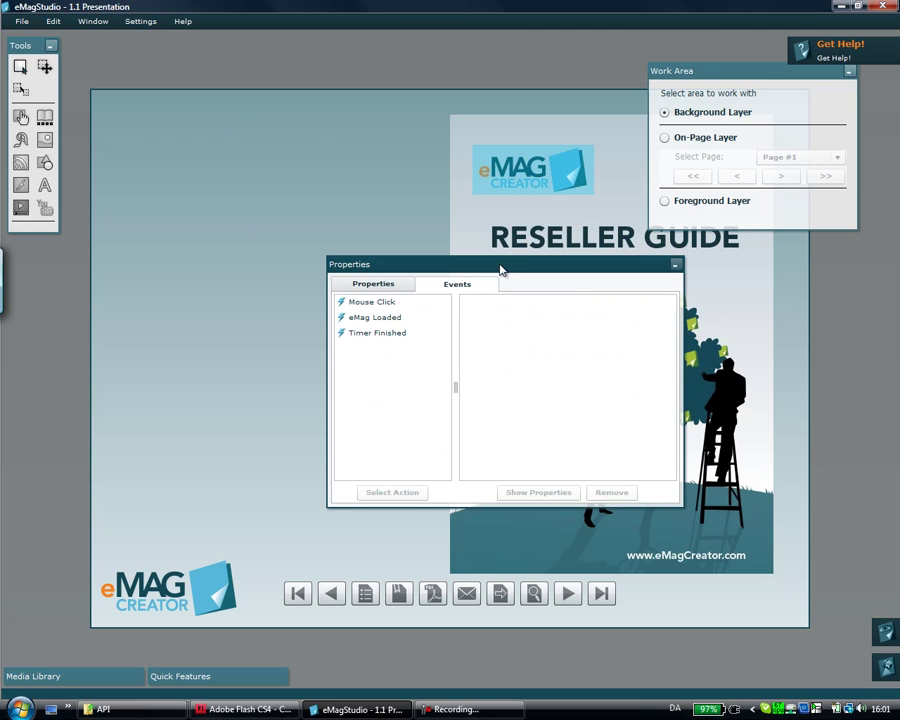
pyautogui.moveTo(500, 268); pyautogui.dragTo(250, 265)
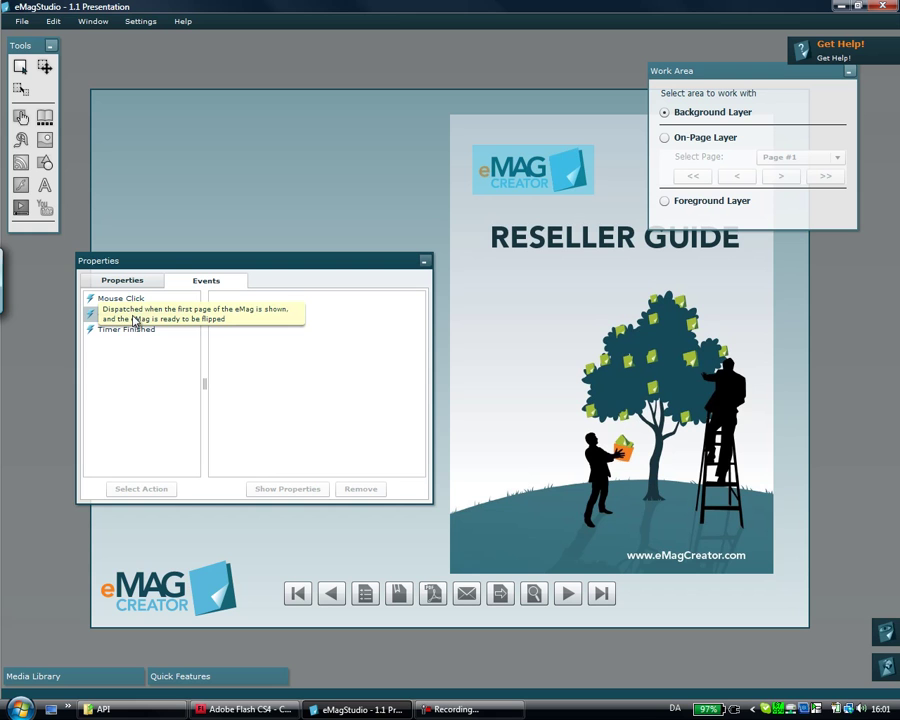
# Step: Give eMag Loaded a Create timer action named notify with a 10-second duration
pyautogui.click(184, 321)
pyautogui.doubleClick(184, 321)
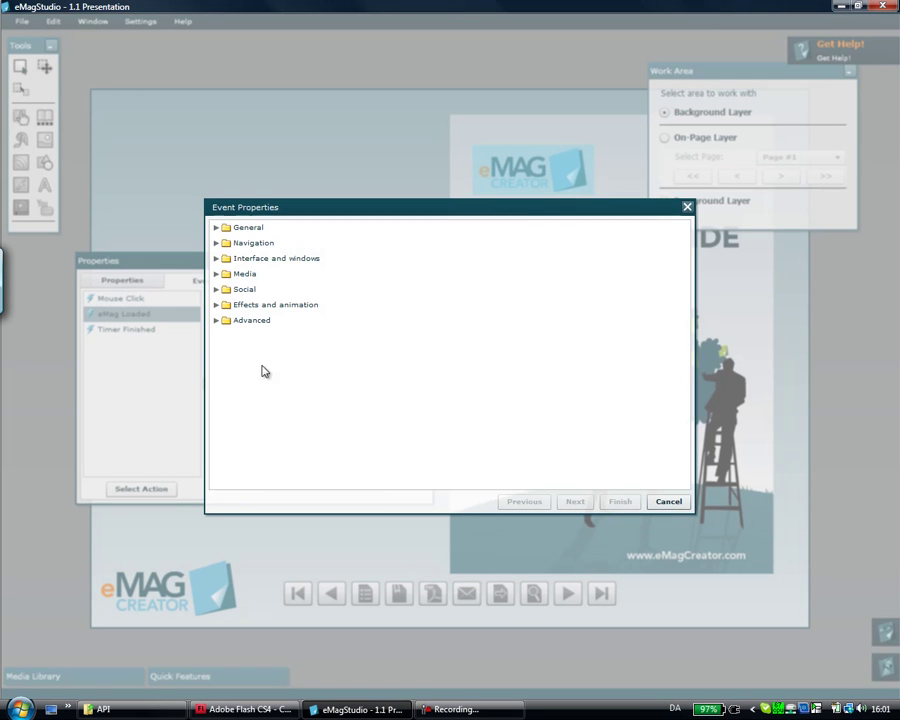
pyautogui.click(217, 322)
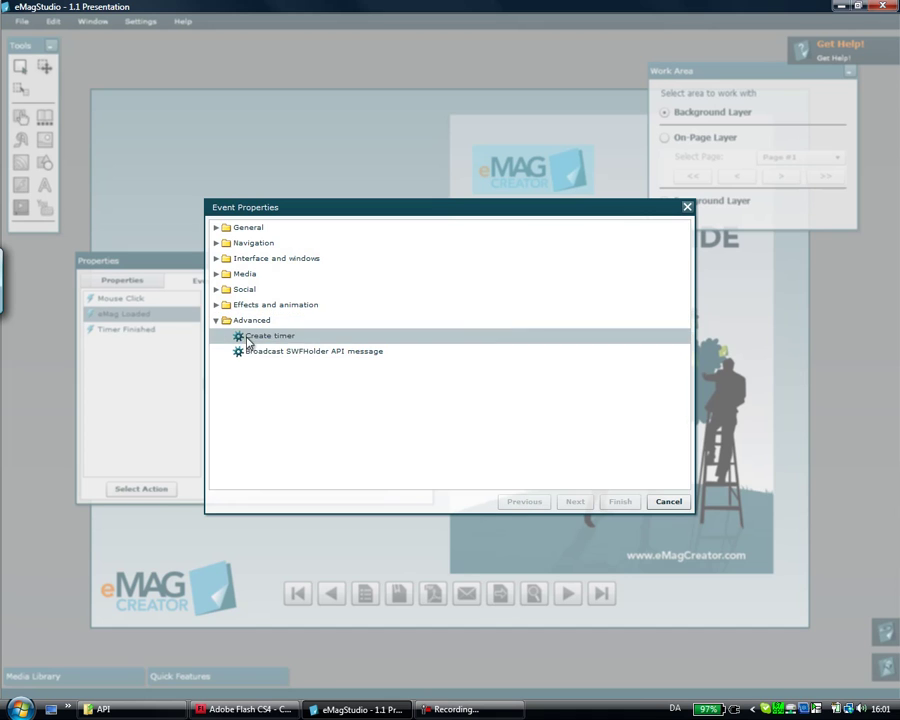
pyautogui.doubleClick(291, 341)
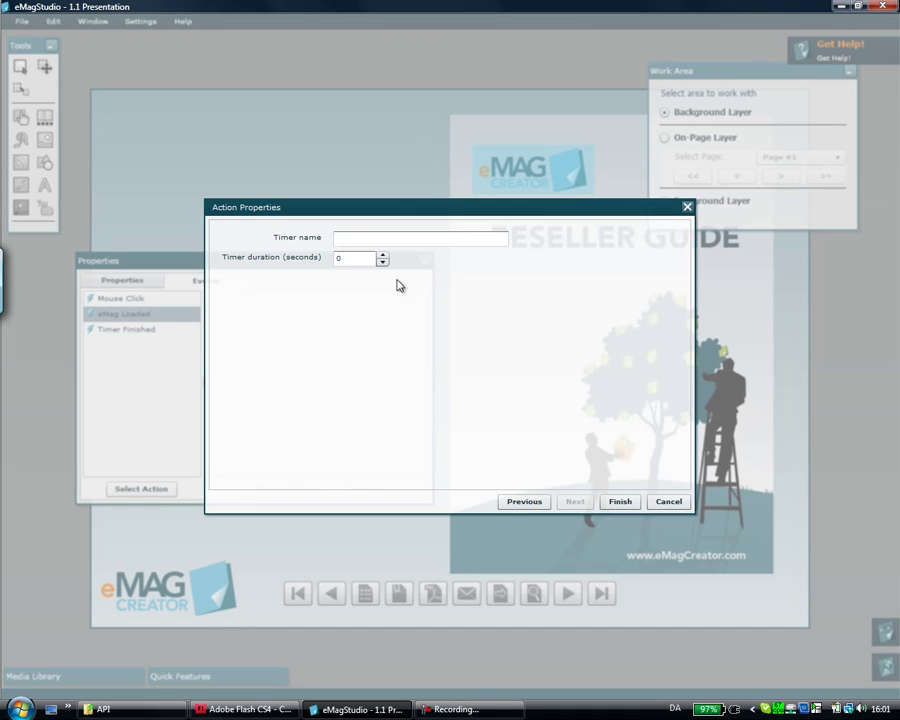
pyautogui.click(349, 241)
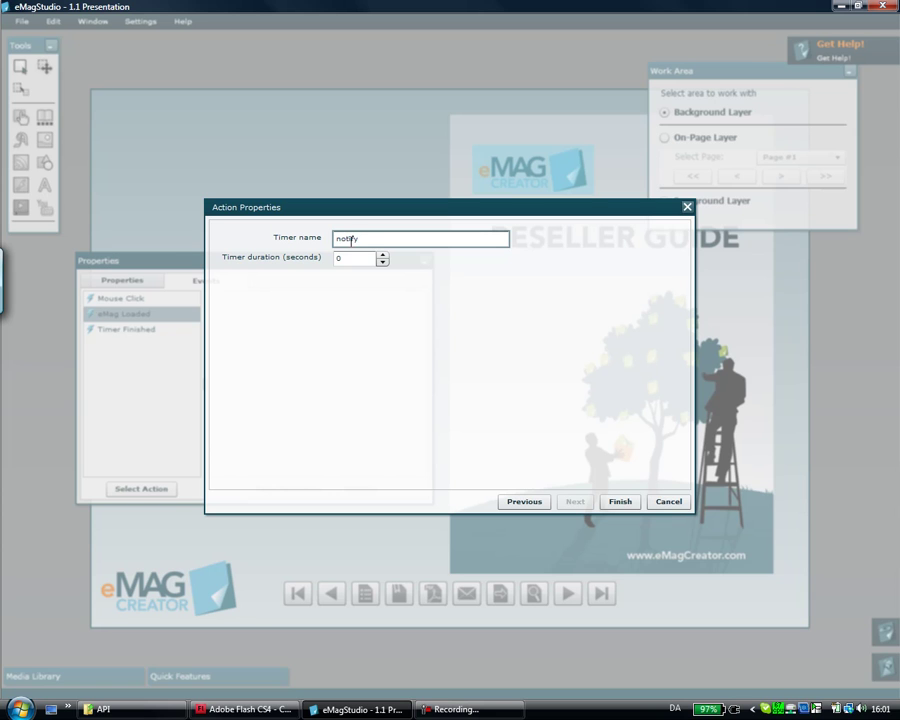
pyautogui.doubleClick(359, 260)
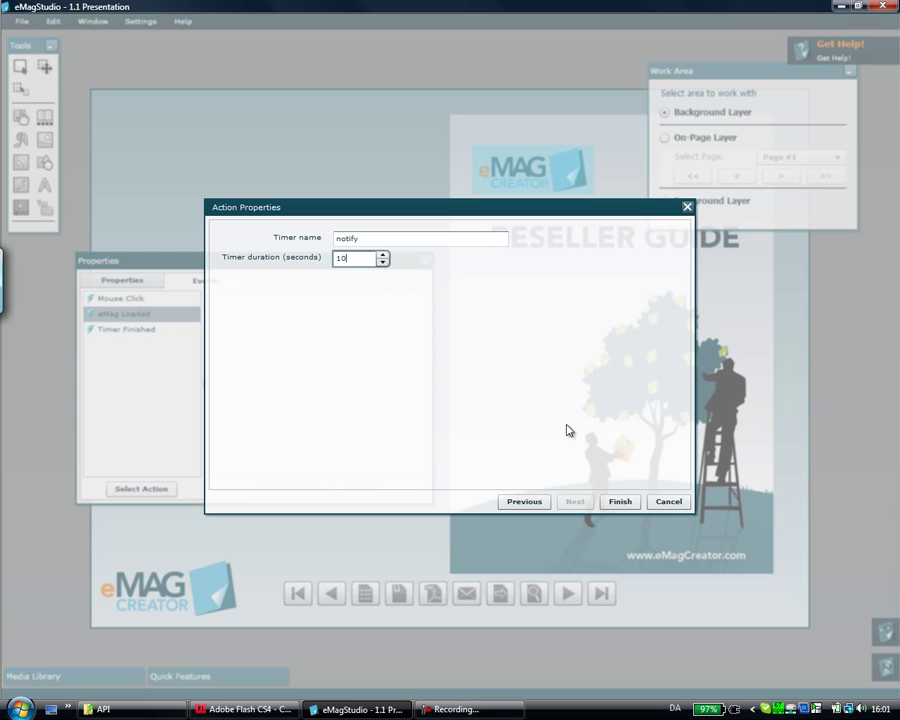
pyautogui.click(620, 502)
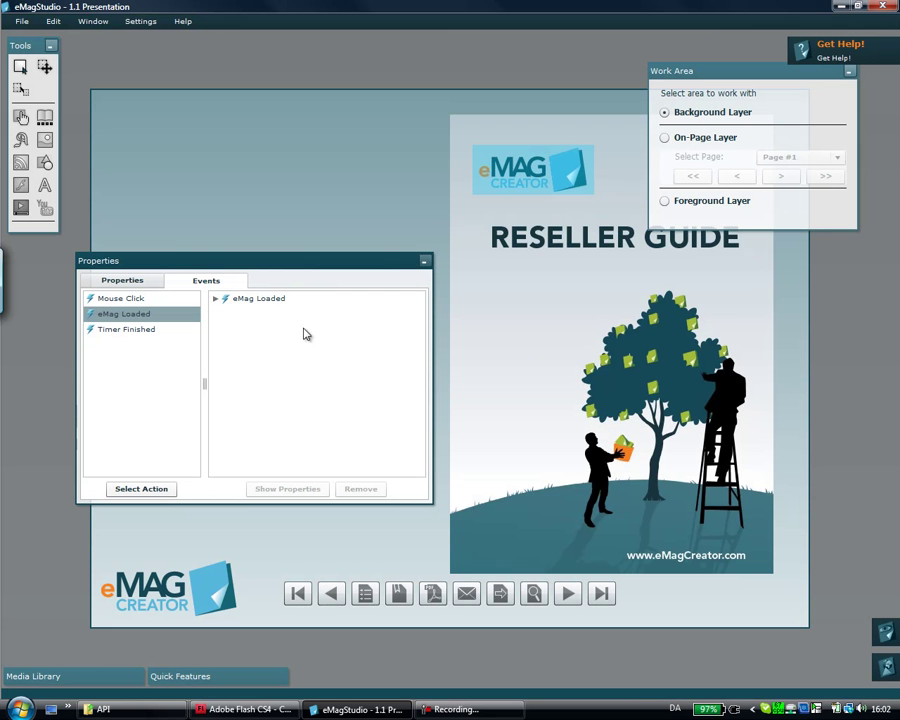
# Step: Start a Timer Finished action that watches the timer named notify
pyautogui.click(215, 299)
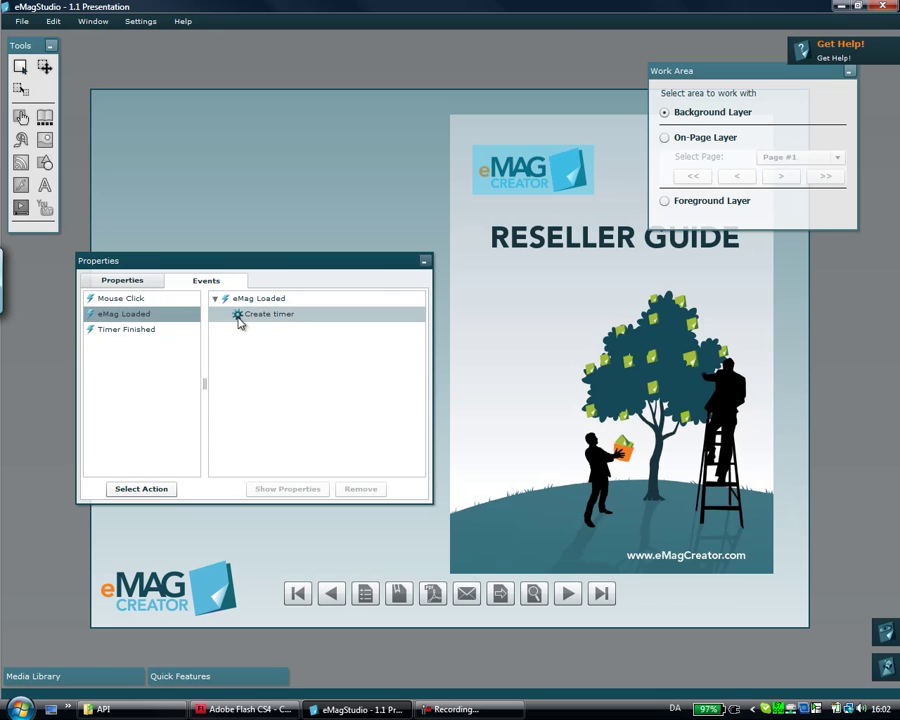
pyautogui.click(138, 332)
pyautogui.doubleClick(140, 336)
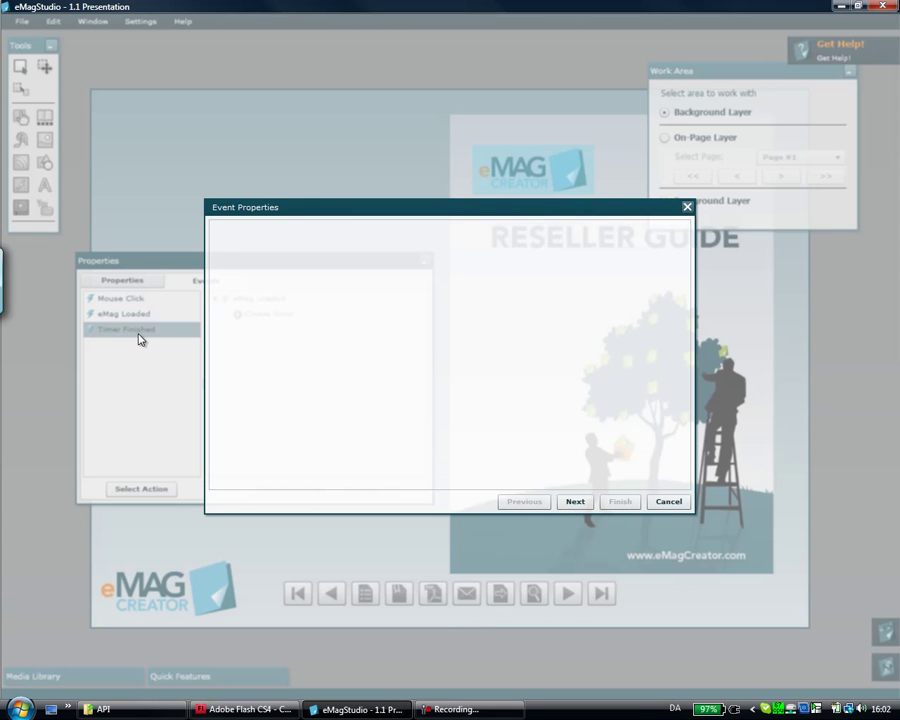
pyautogui.click(466, 242)
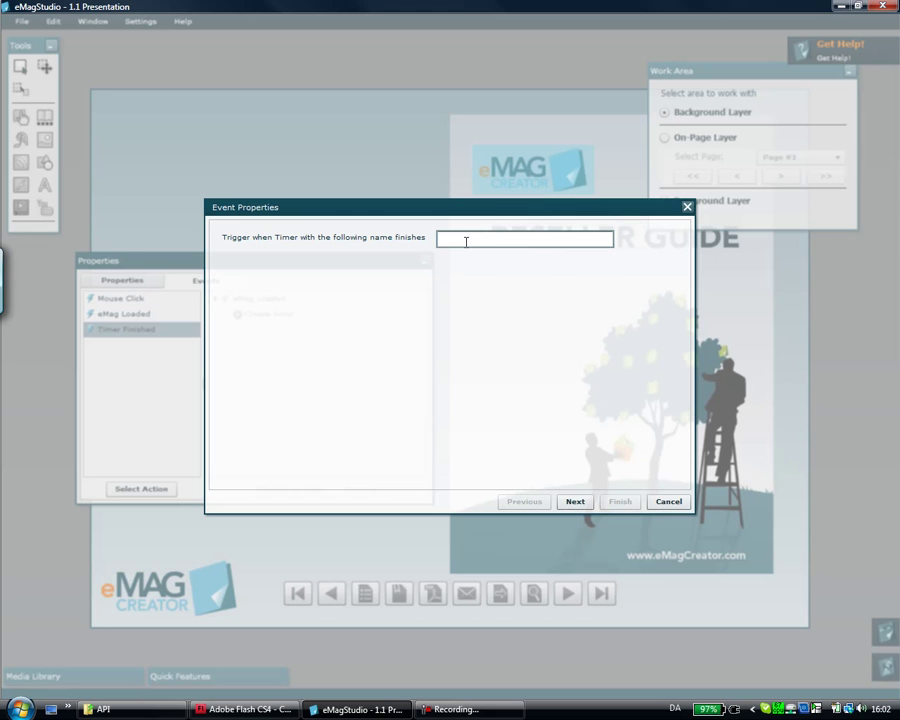
pyautogui.write('notify')
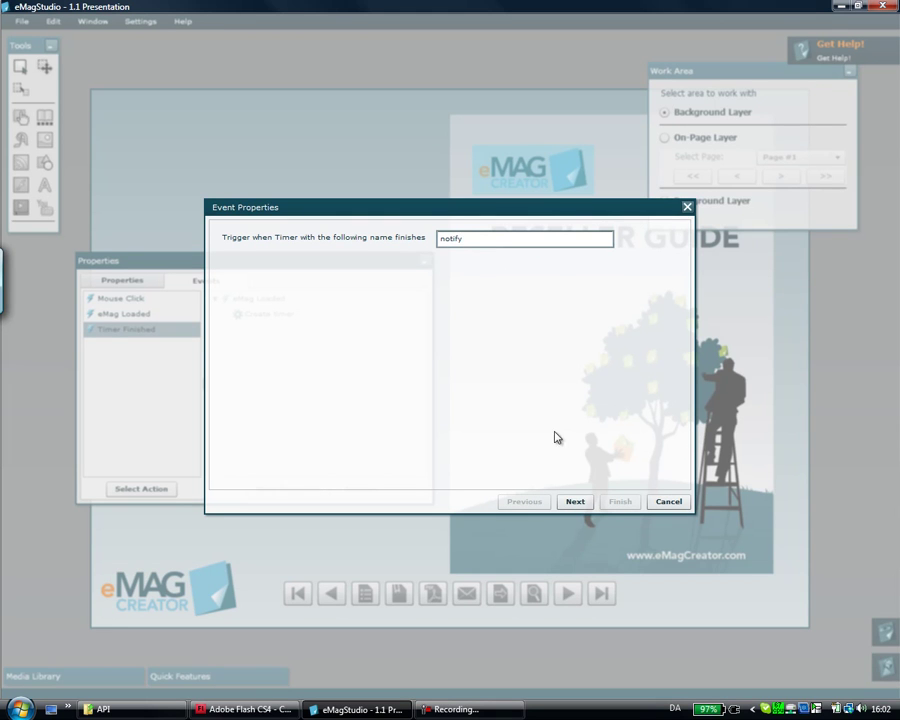
pyautogui.click(579, 501)
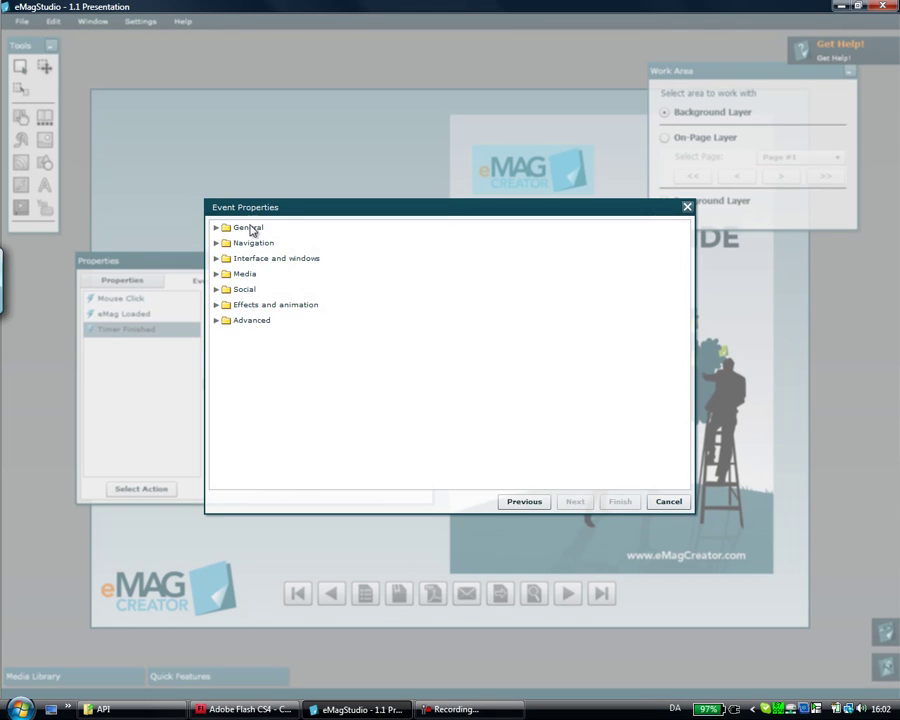
# Step: Choose Media > Open SWF in Window with the banner SWF file and finish the action
pyautogui.click(214, 274)
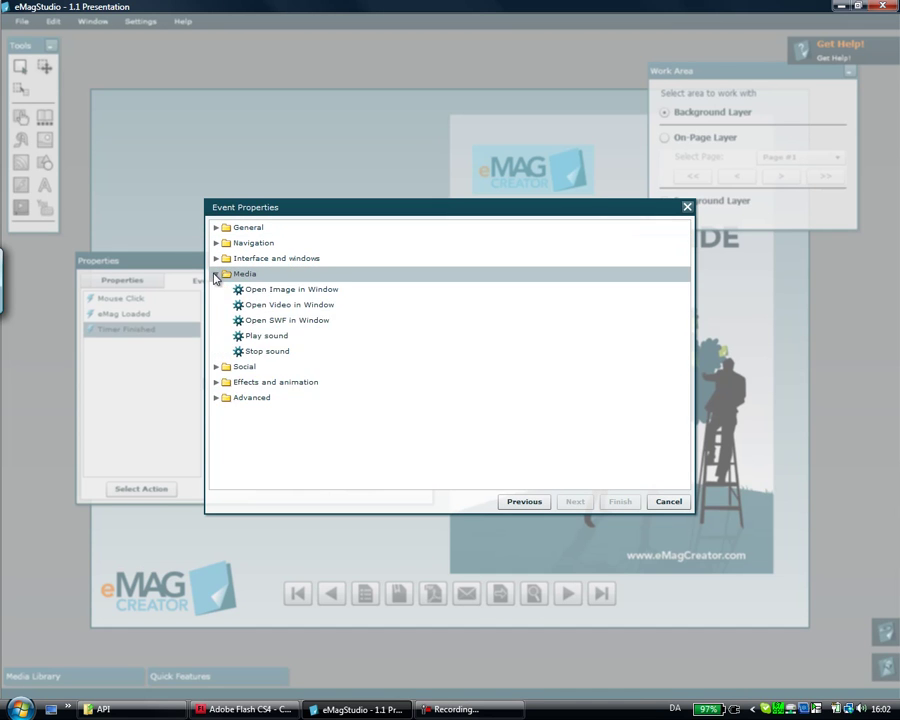
pyautogui.doubleClick(301, 322)
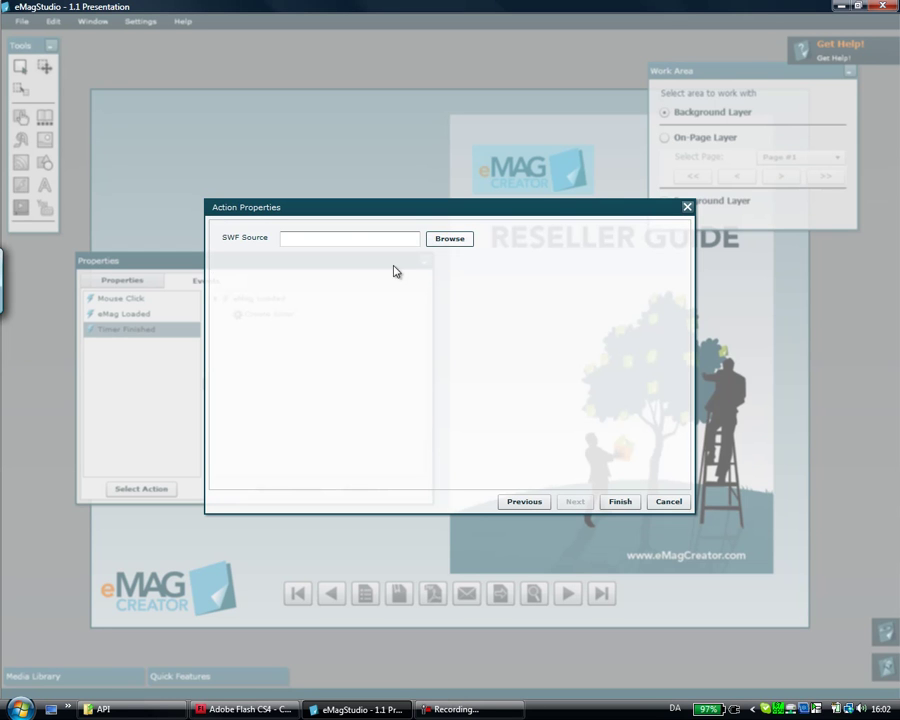
pyautogui.click(449, 238)
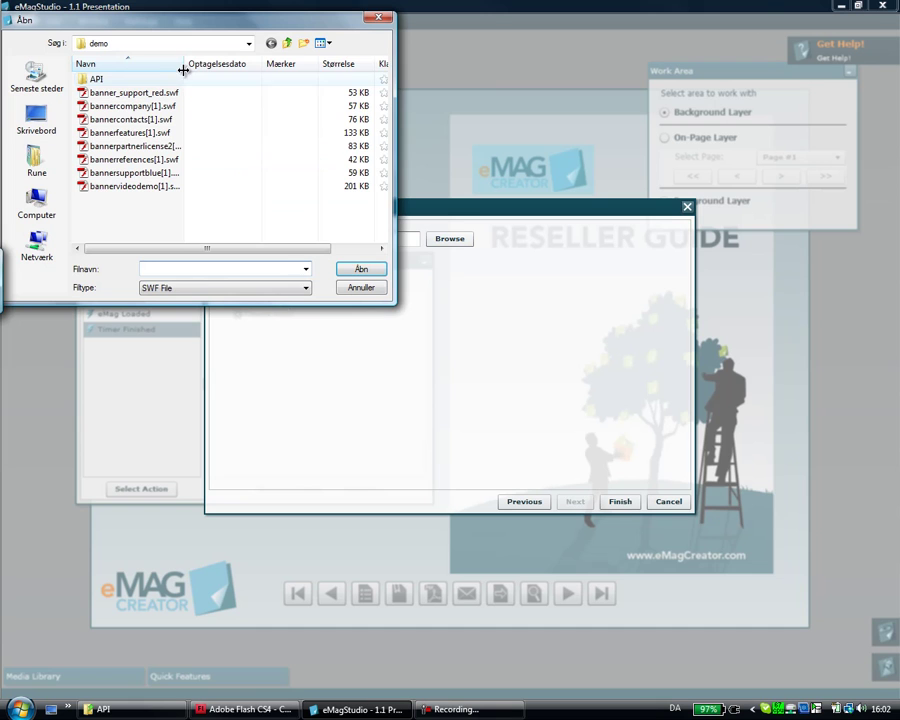
pyautogui.moveTo(183, 70); pyautogui.dragTo(219, 66)
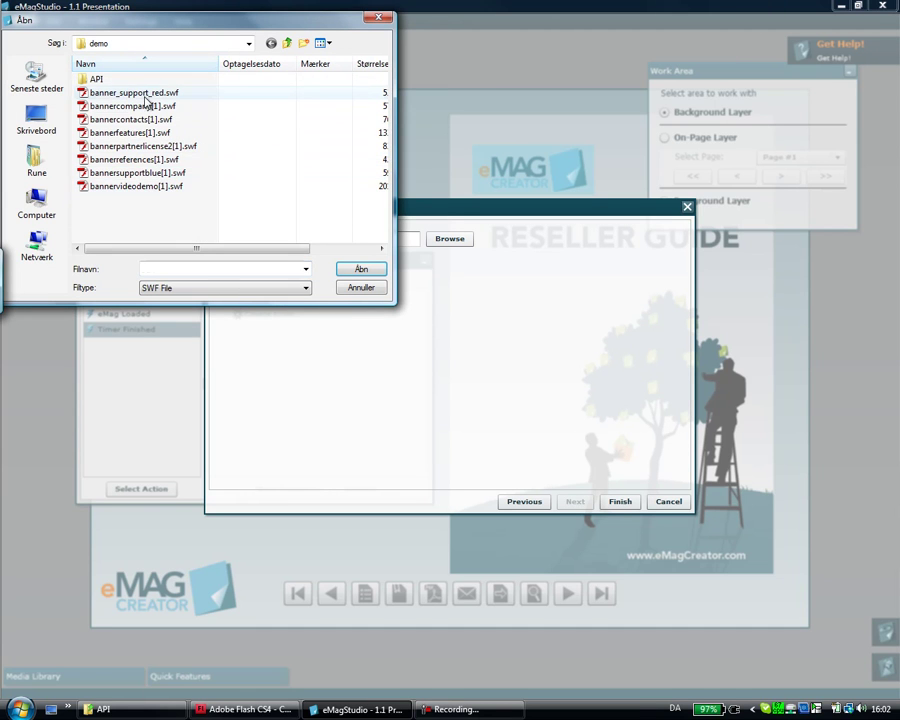
pyautogui.press('Escape')
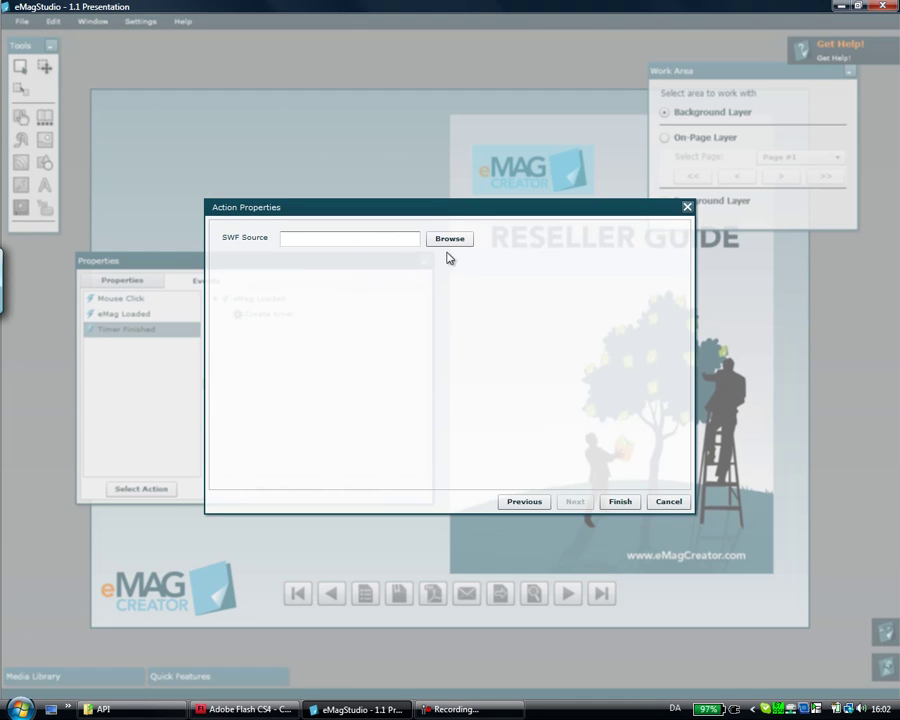
pyautogui.write('%MEDIA%\\banner_support_red.swf')
pyautogui.click(629, 503)
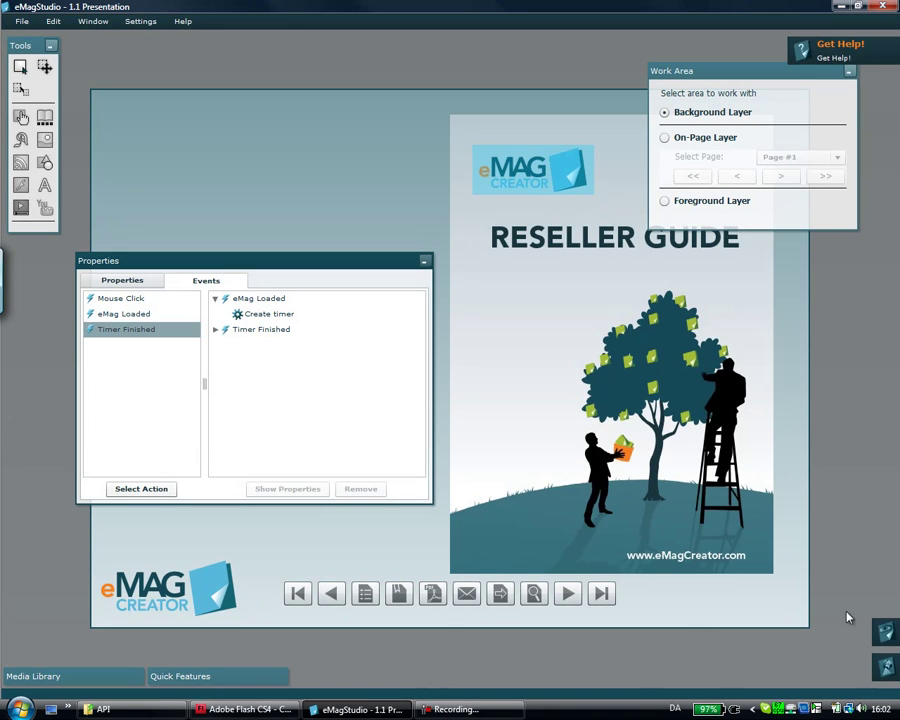
pyautogui.click(884, 665)
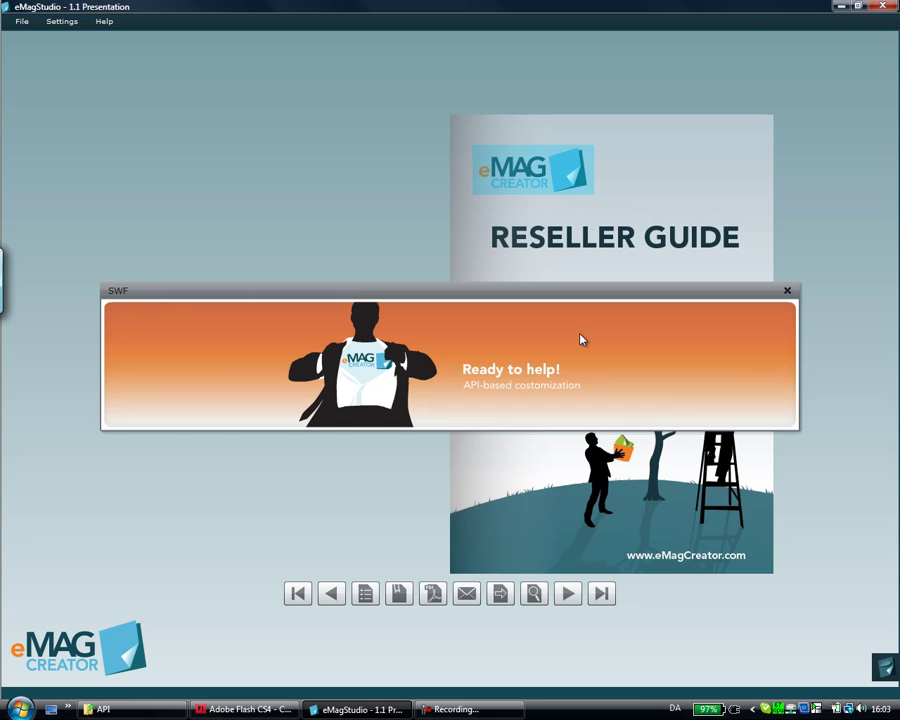
pyautogui.click(787, 291)
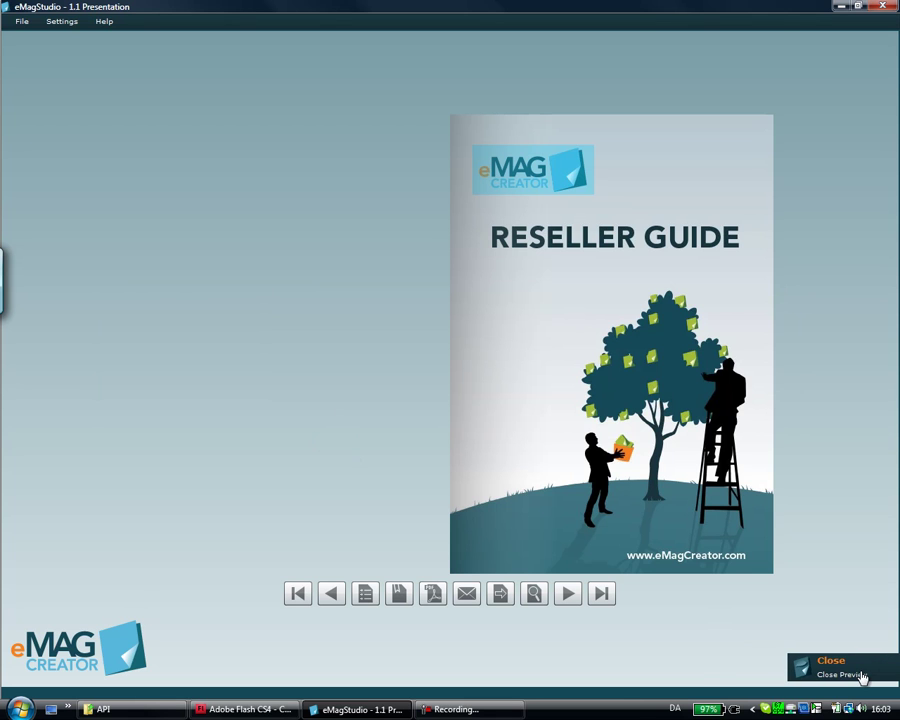
pyautogui.click(862, 677)
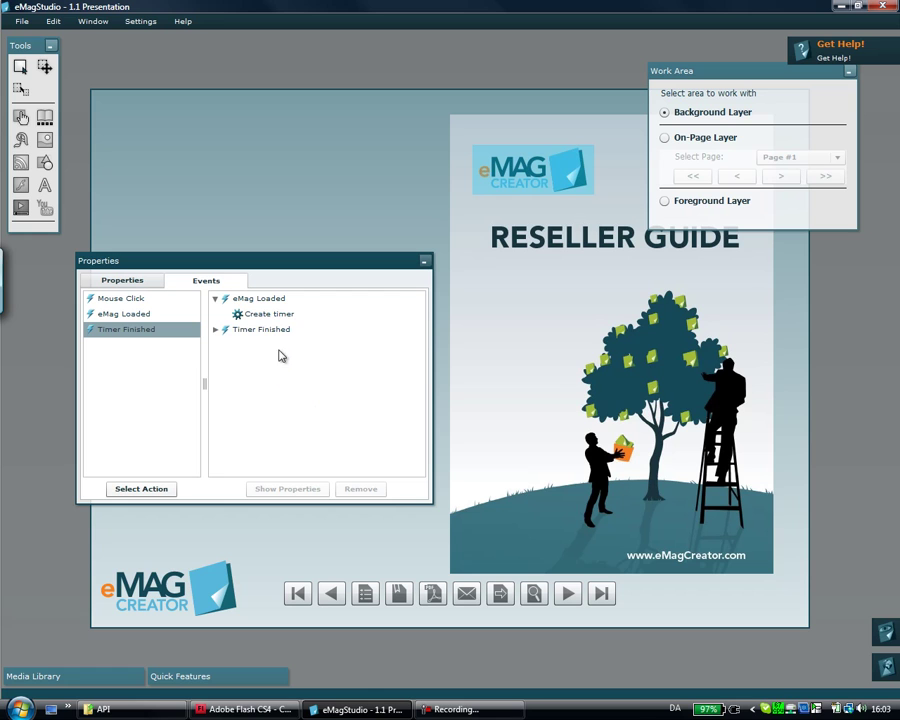
# Step: Delete the banner-opening SWF action from Timer Finished
pyautogui.click(214, 334)
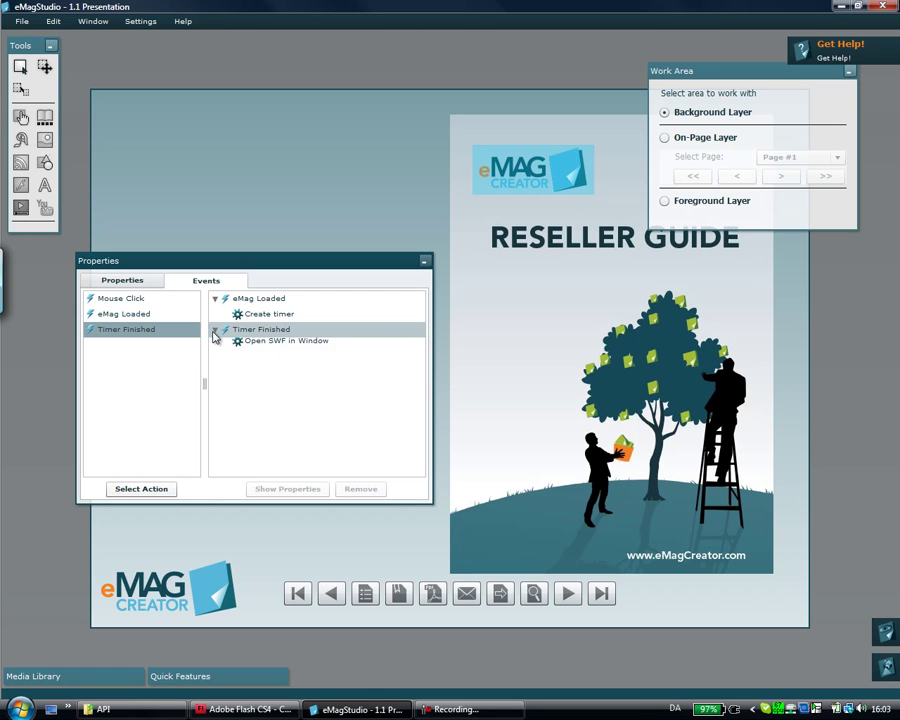
pyautogui.click(268, 347)
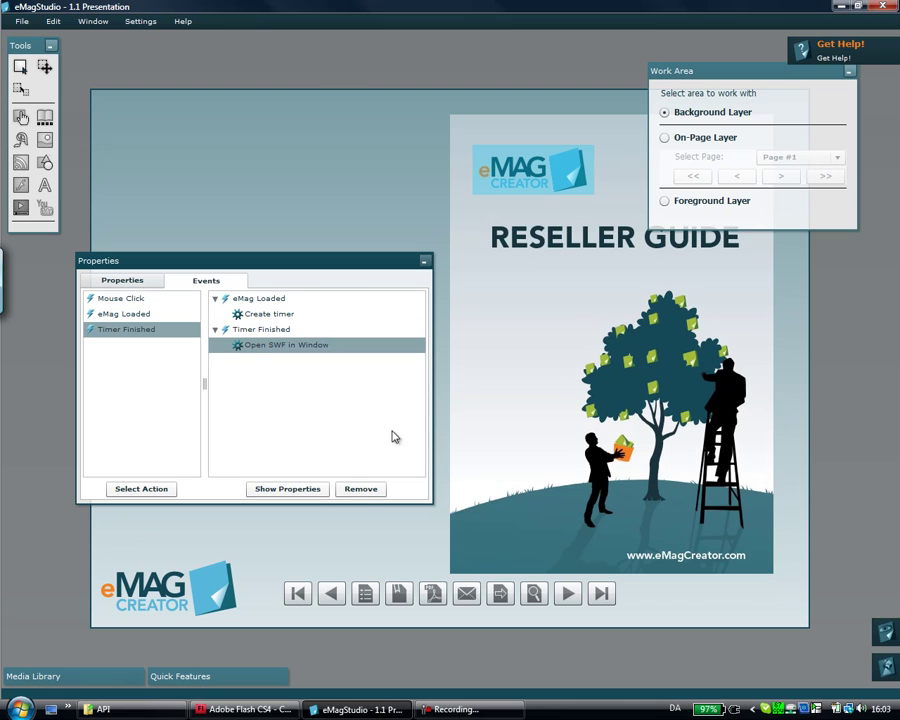
pyautogui.click(360, 490)
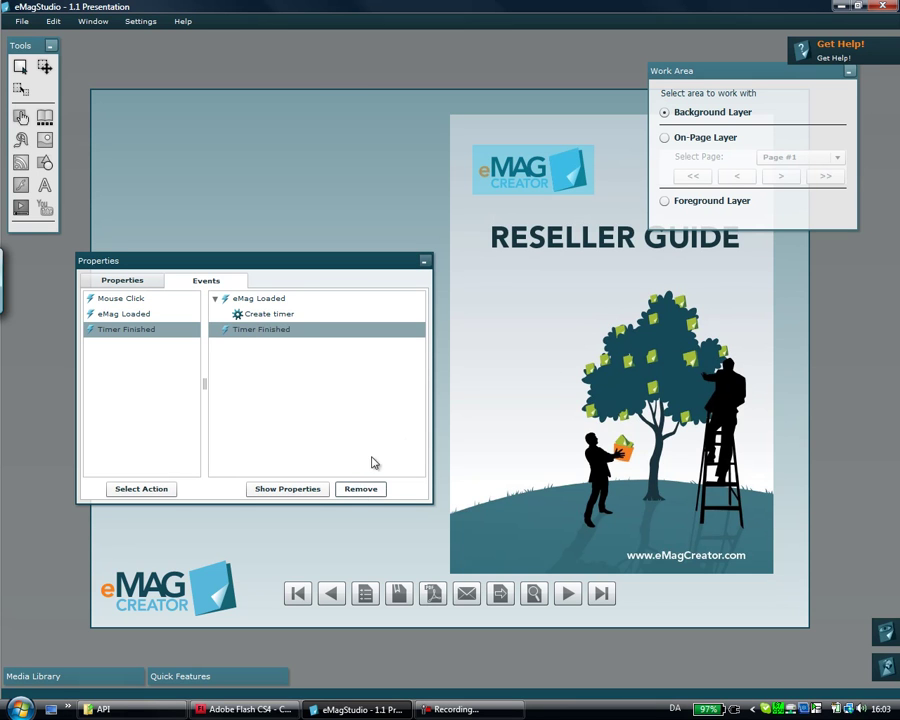
# Step: Add a General > Display message action with the text 'You need a subscription!'
pyautogui.doubleClick(241, 357)
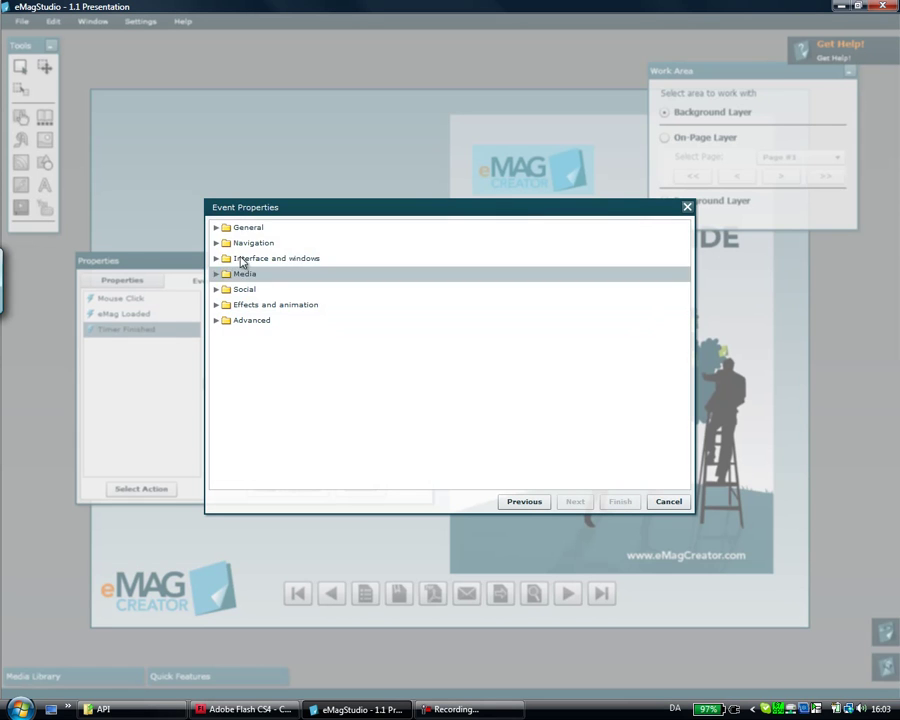
pyautogui.click(216, 228)
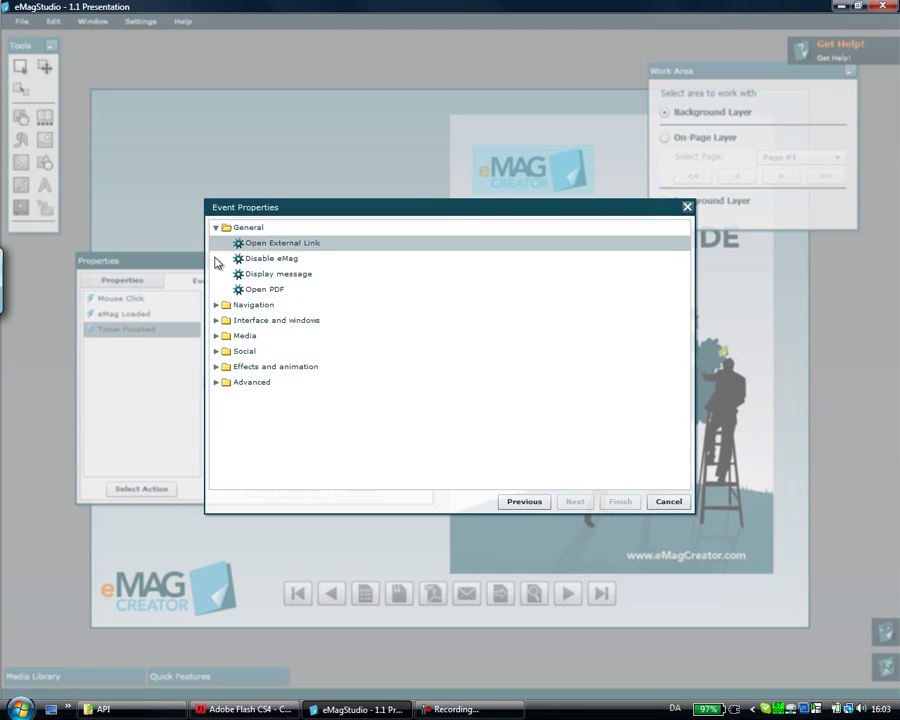
pyautogui.doubleClick(291, 276)
pyautogui.click(460, 239)
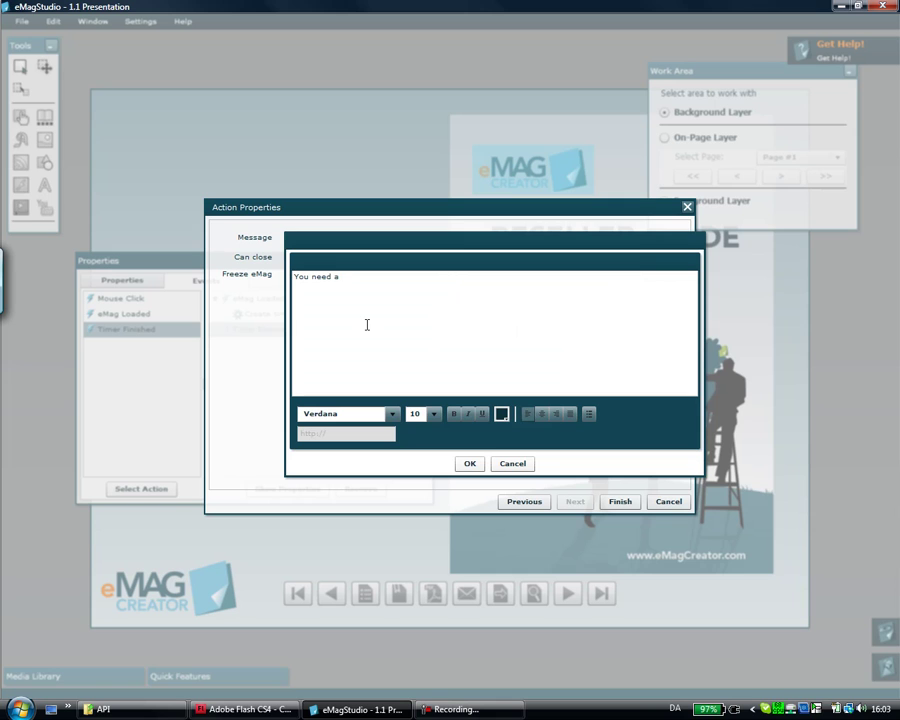
pyautogui.write('You need a subscription!')
# Step: Set the message text to size 14, uncheck Can close, and finish the action
pyautogui.hotkey('ctrl', 'a')
pyautogui.click(433, 413)
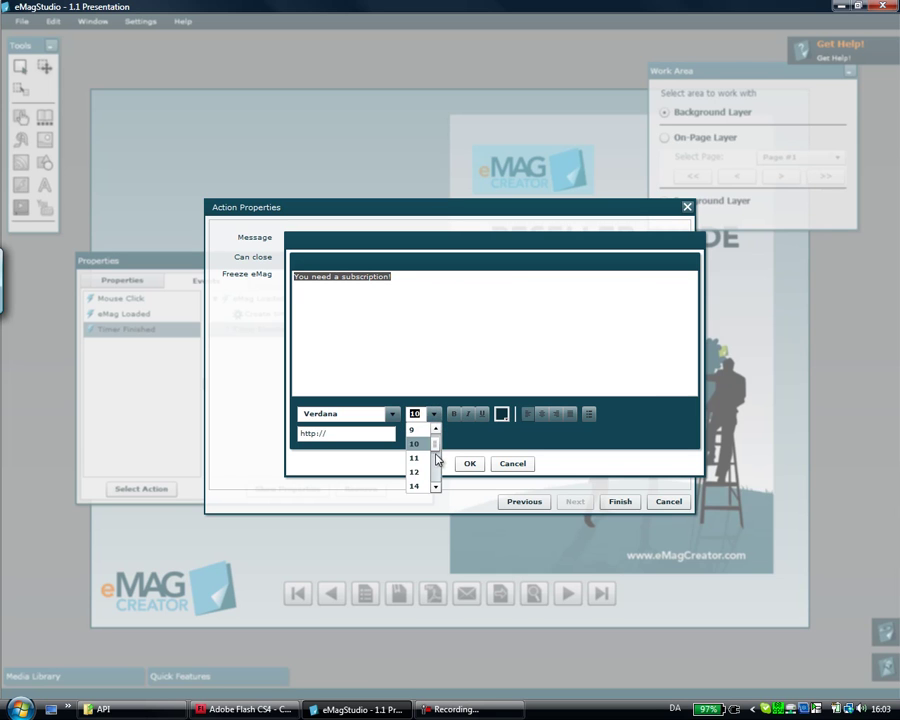
pyautogui.scroll(-1, 436, 459)
pyautogui.click(415, 456)
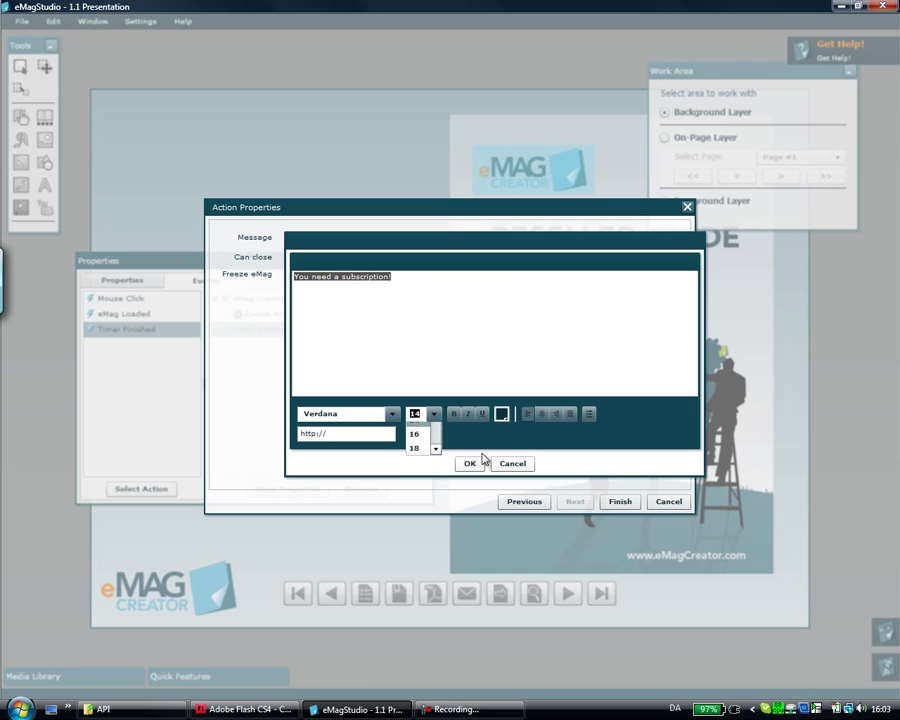
pyautogui.click(470, 463)
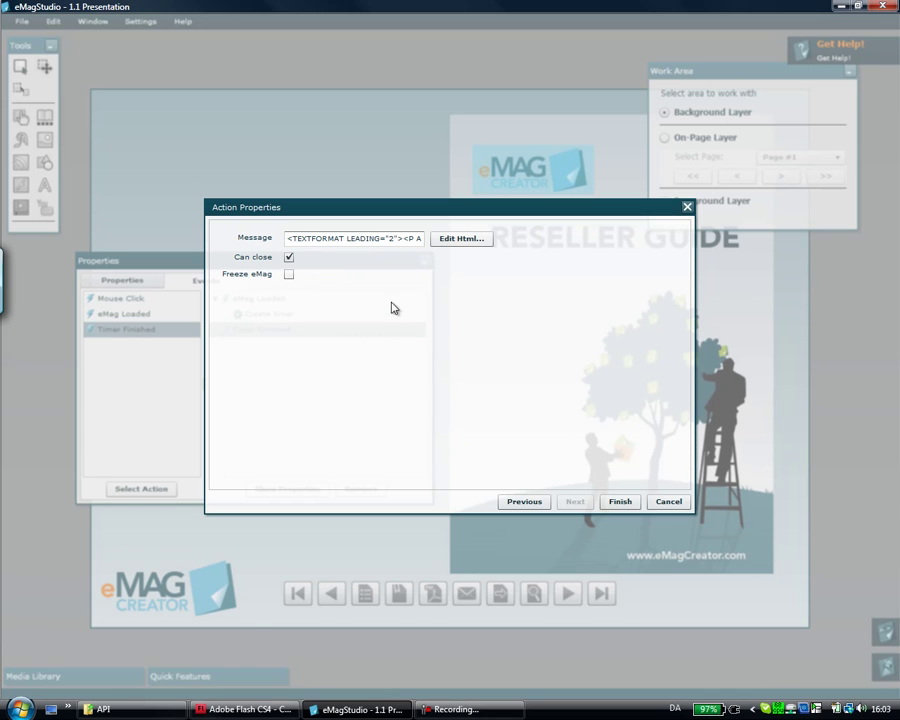
pyautogui.click(289, 257)
pyautogui.click(620, 502)
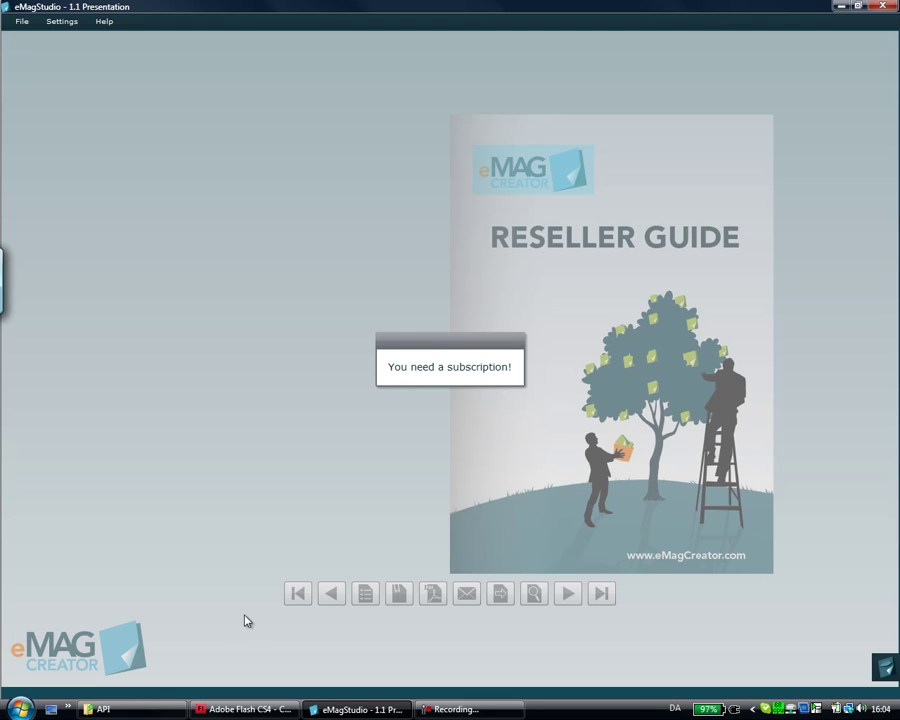
pyautogui.moveTo(450, 340); pyautogui.dragTo(470, 348)
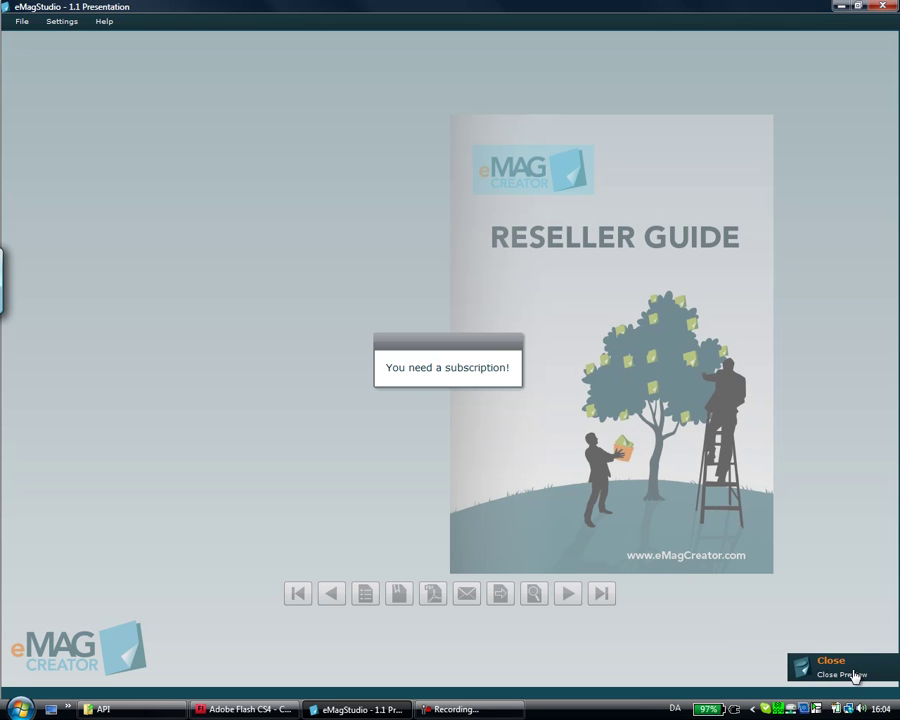
pyautogui.click(840, 668)
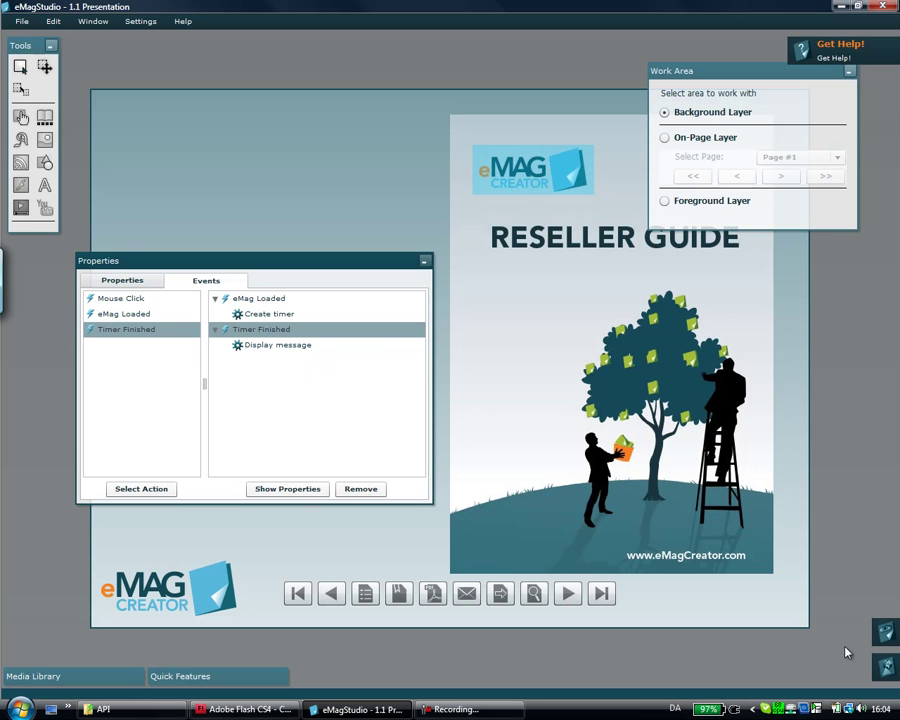
# Step: Remove the Create timer action from eMag Loaded and the message action from Timer Finished
pyautogui.moveTo(192, 266); pyautogui.dragTo(243, 303)
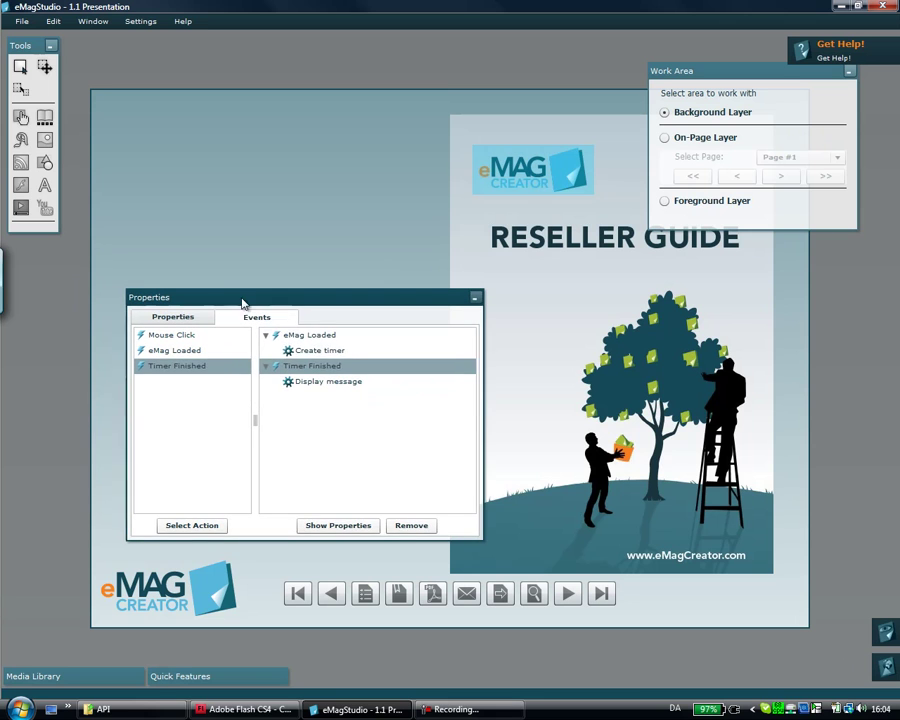
pyautogui.click(366, 336)
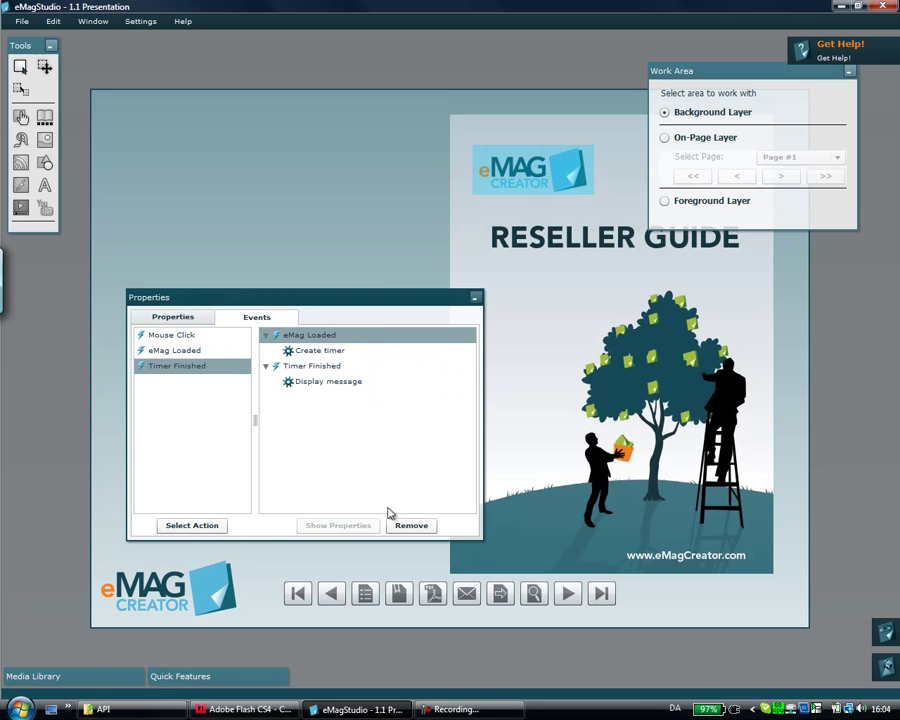
pyautogui.click(414, 528)
pyautogui.click(311, 335)
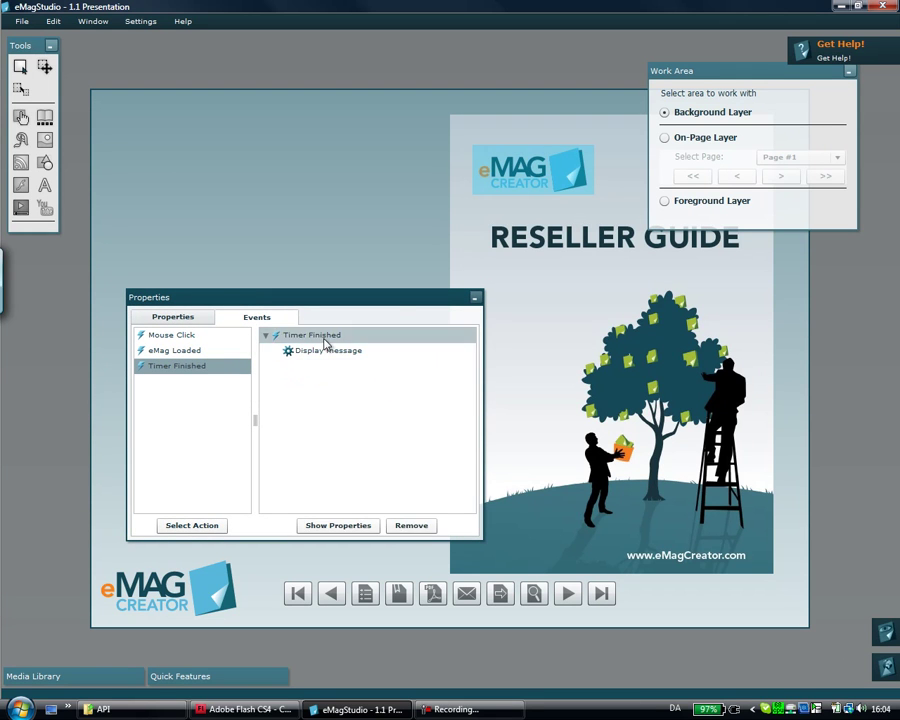
pyautogui.click(415, 529)
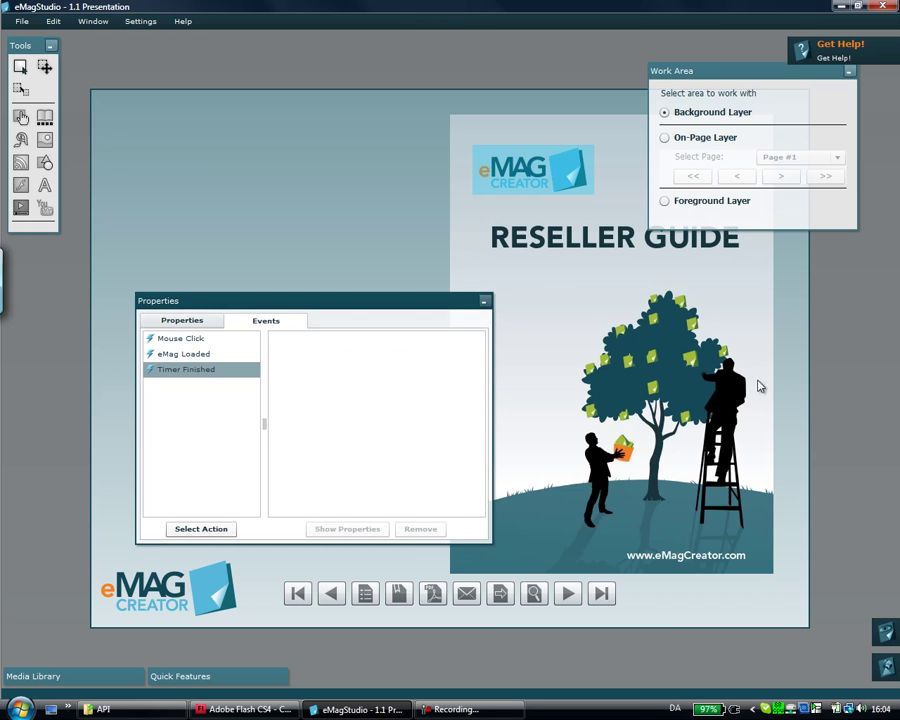
pyautogui.moveTo(339, 297); pyautogui.dragTo(710, 438)
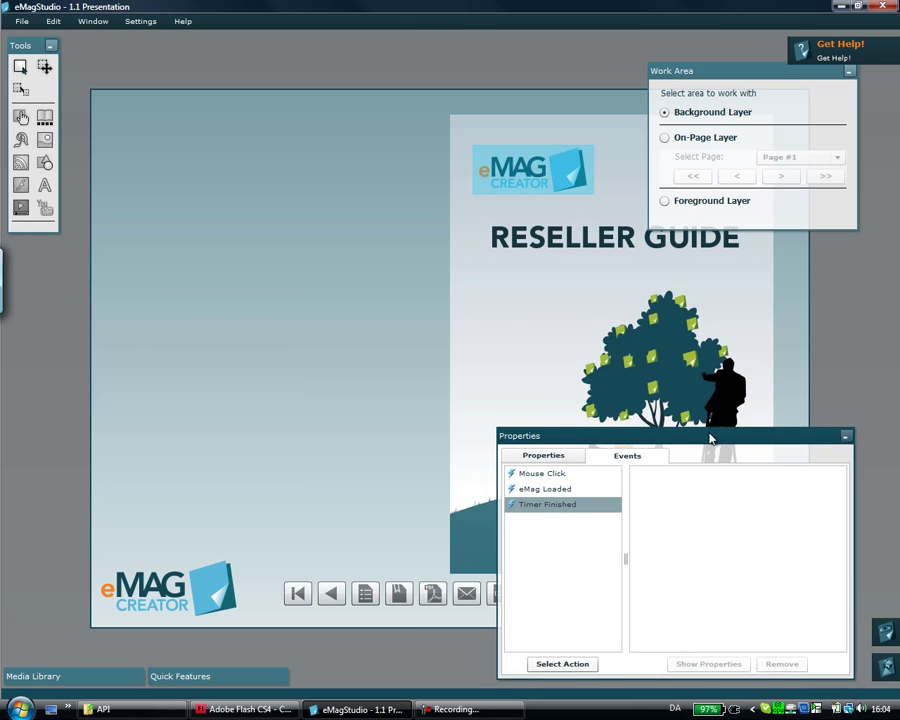
# Step: Select the publication on the On-Page Layer and set its View Size to 87
pyautogui.click(665, 138)
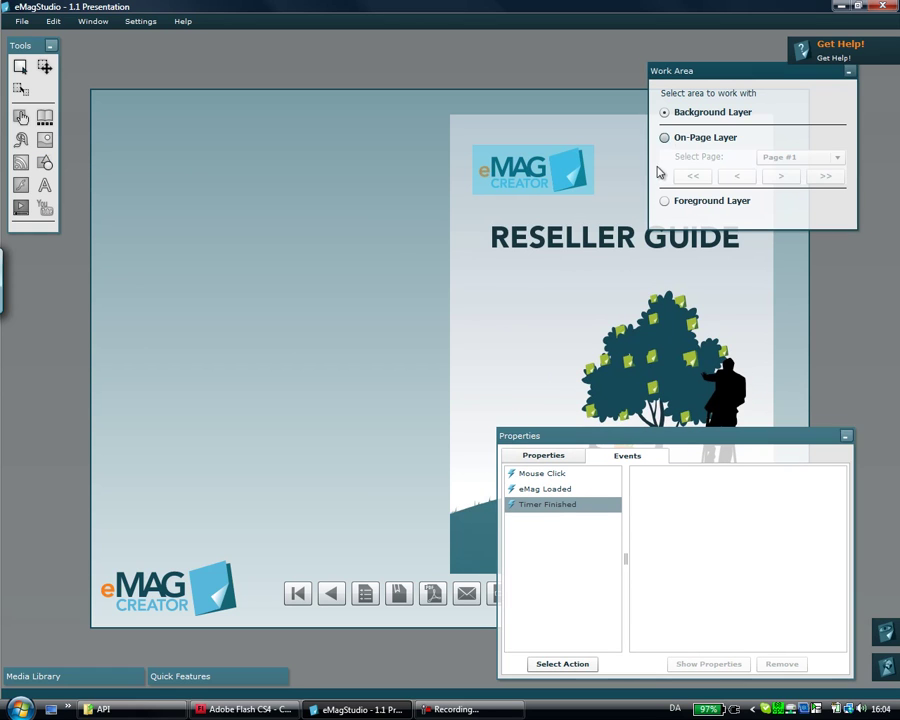
pyautogui.click(559, 263)
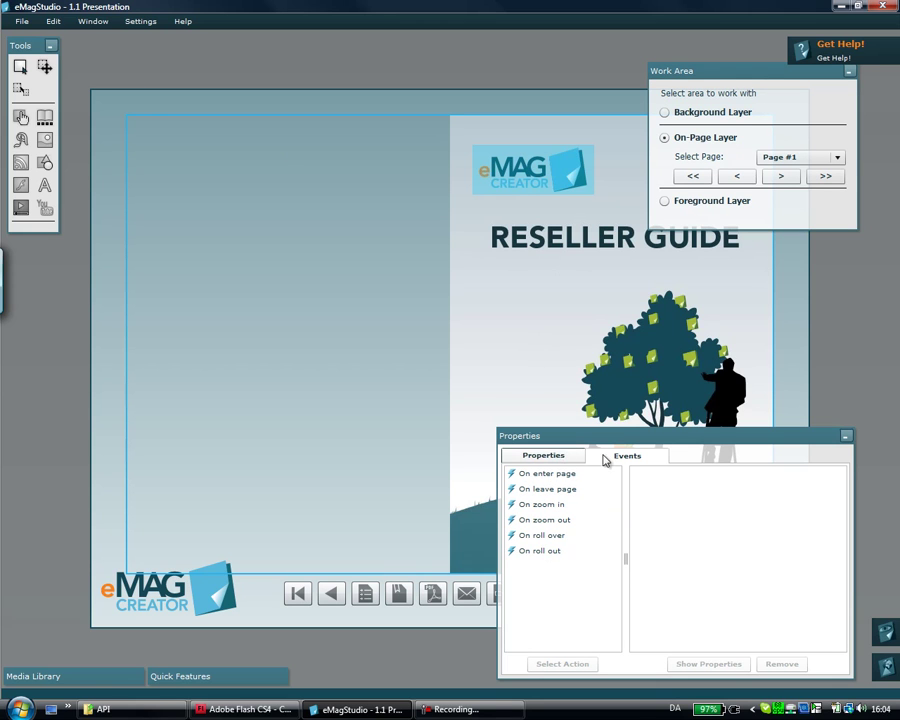
pyautogui.click(544, 459)
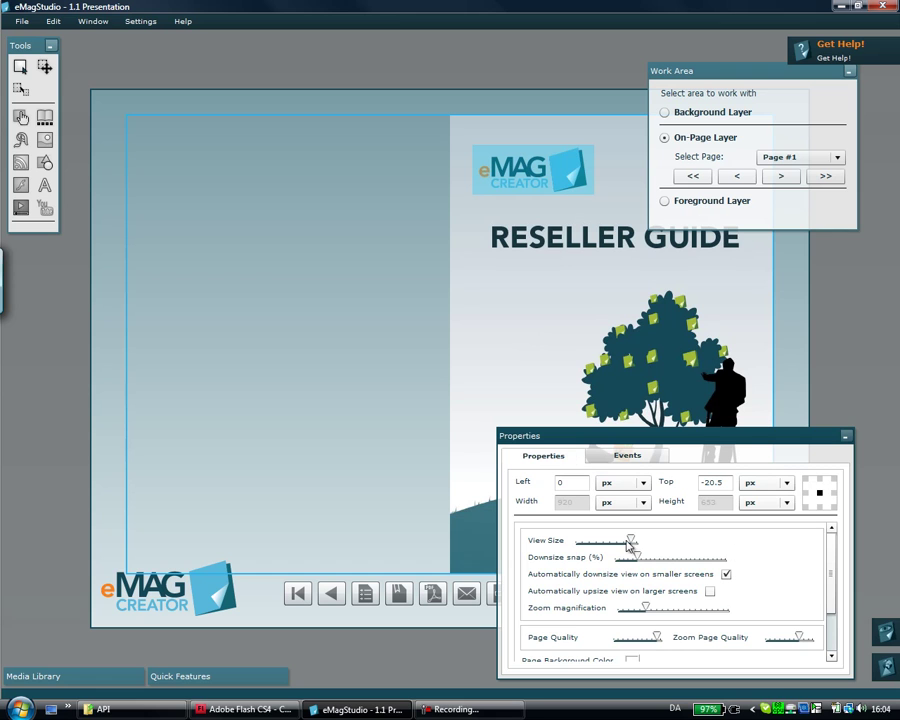
pyautogui.moveTo(630, 543); pyautogui.dragTo(622, 543)
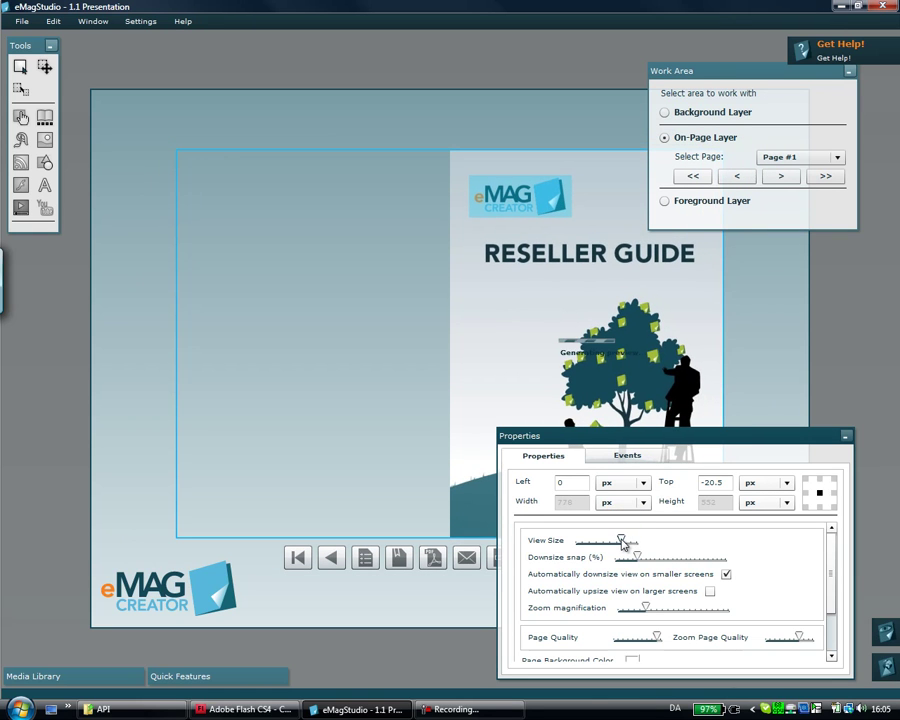
# Step: Change the publication's Top offset from -40.5 to 20.5 px
pyautogui.click(710, 482)
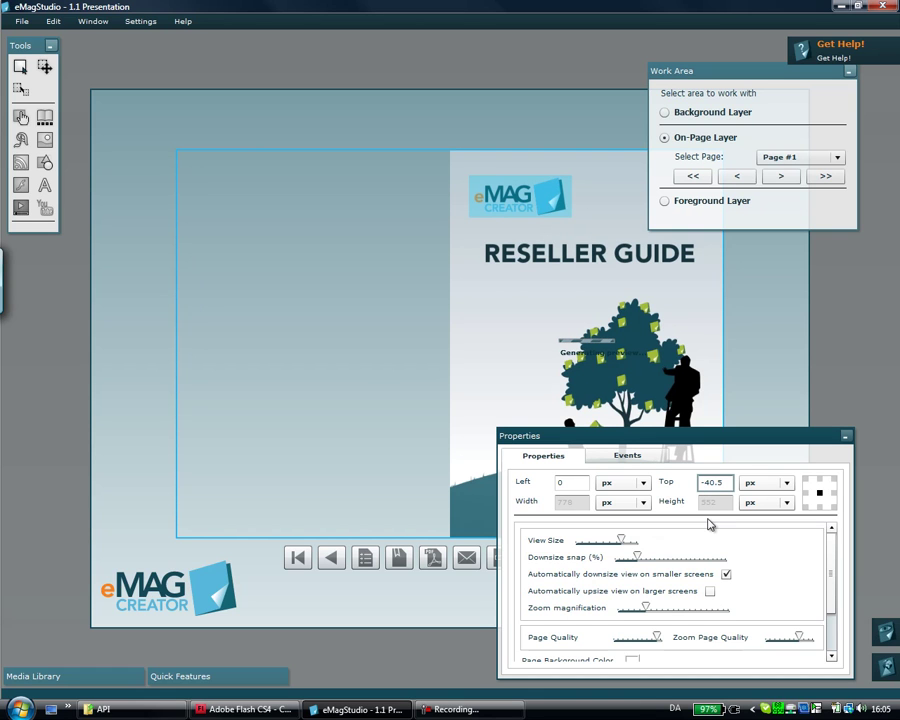
pyautogui.press('Return')
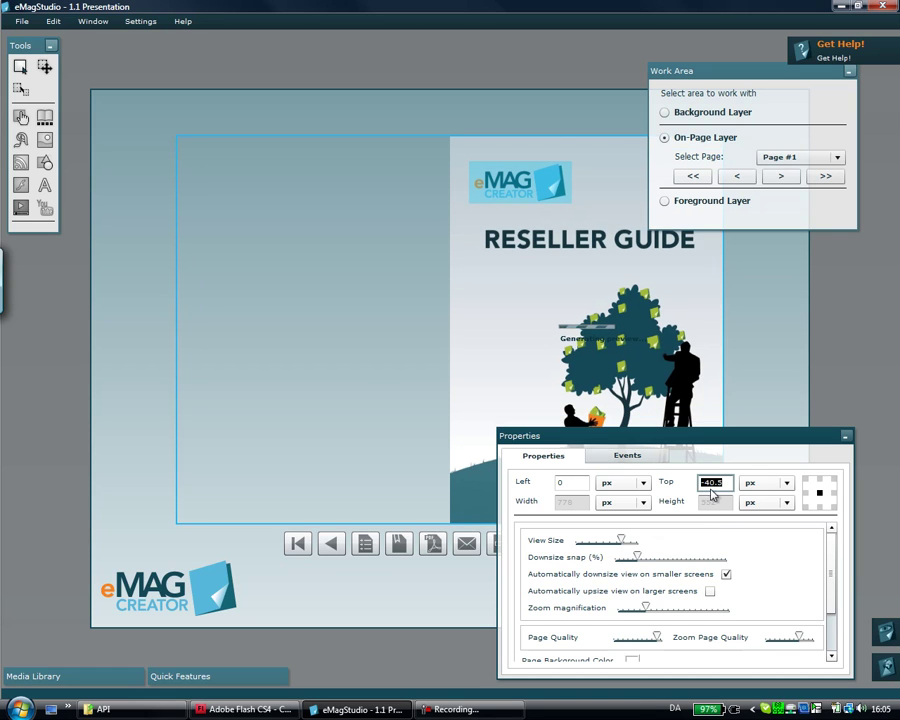
pyautogui.moveTo(697, 482); pyautogui.dragTo(706, 497)
pyautogui.write('2')
pyautogui.press('Return')
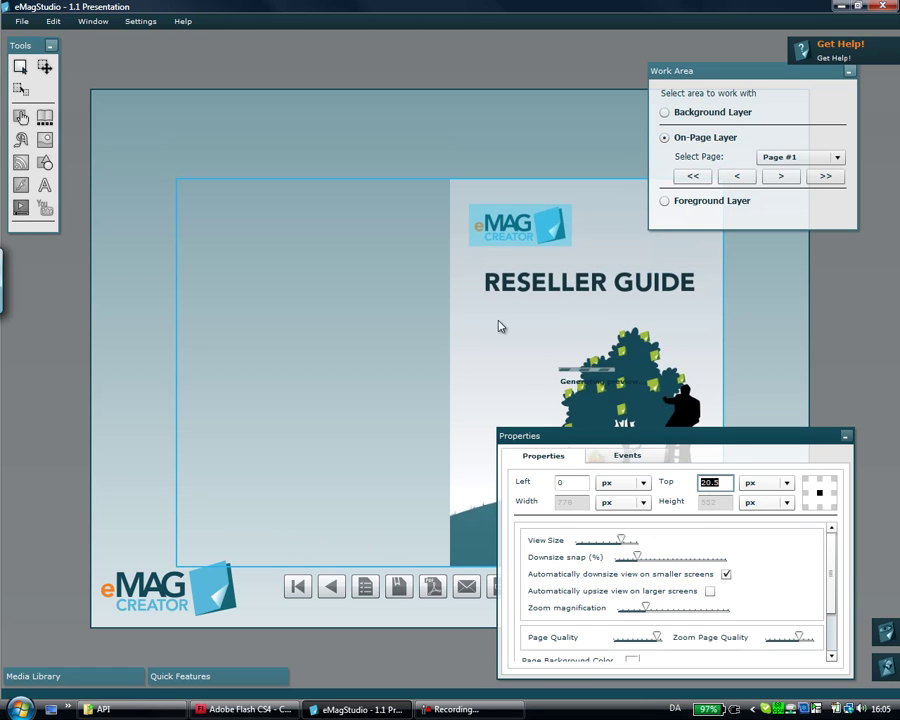
# Step: Place a Flash holder on the Background Layer above the publication and load the banner SWF
pyautogui.click(20, 188)
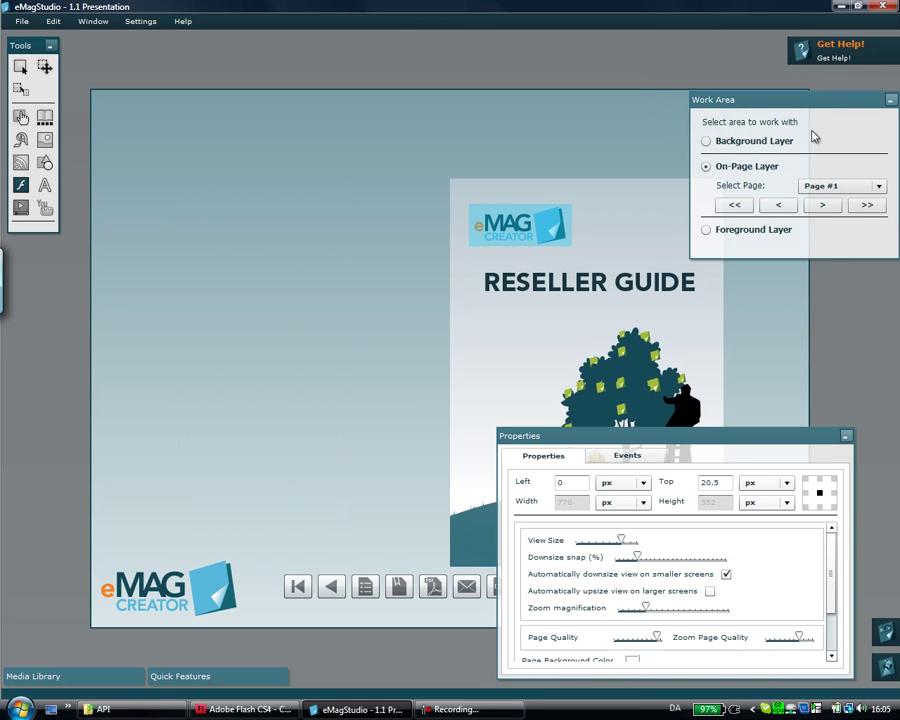
pyautogui.click(707, 142)
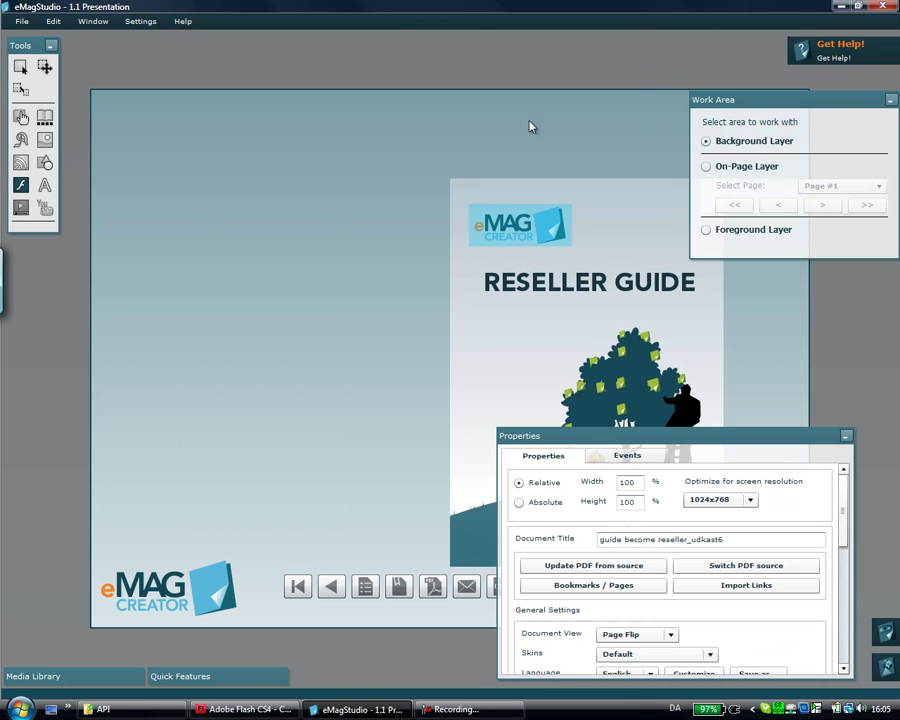
pyautogui.click(327, 124)
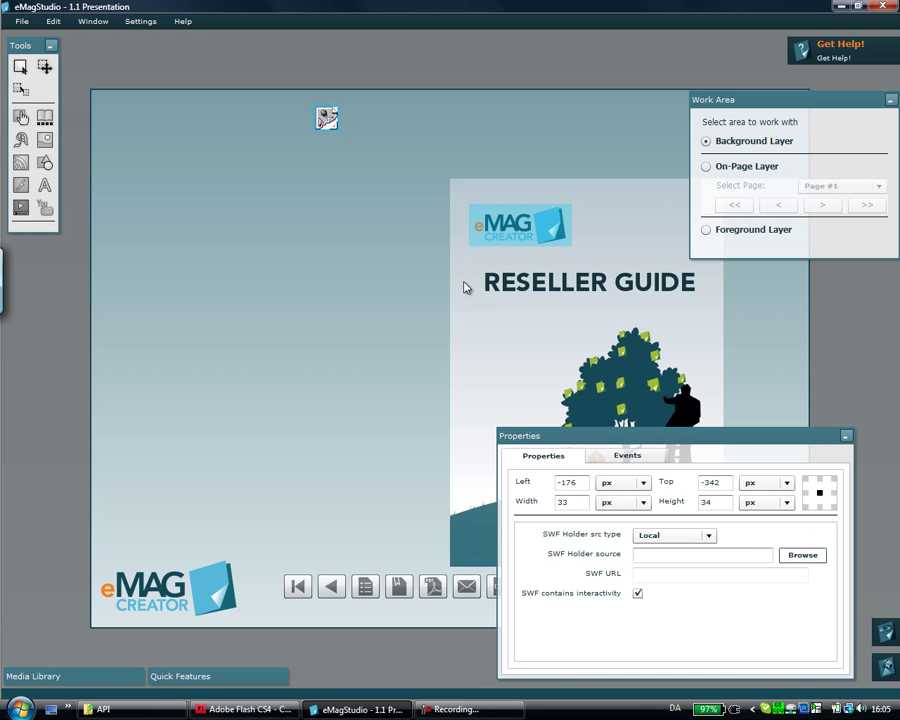
pyautogui.doubleClick(327, 118)
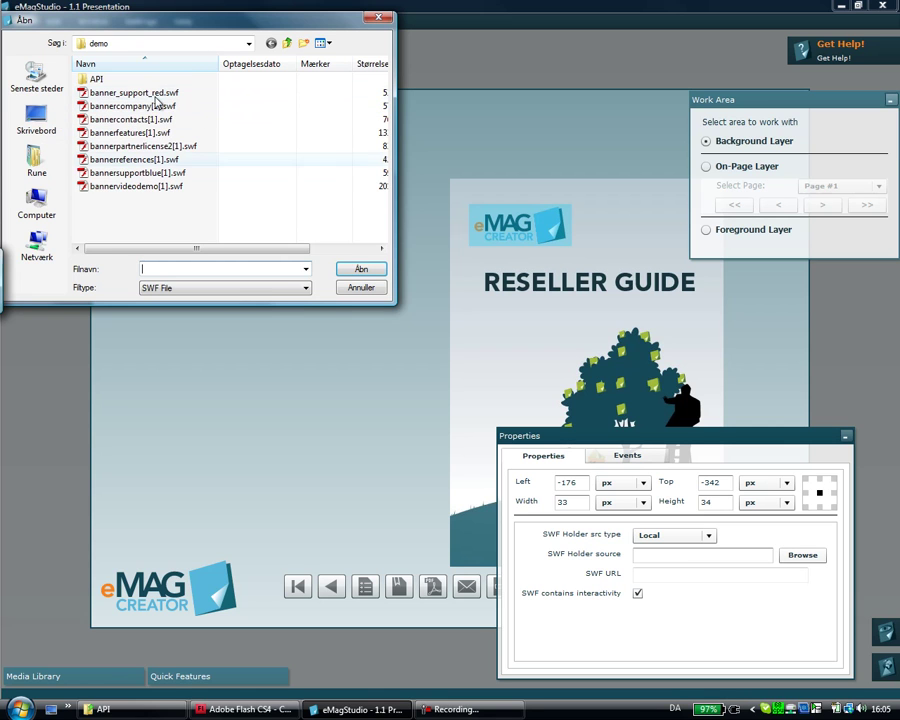
pyautogui.doubleClick(165, 147)
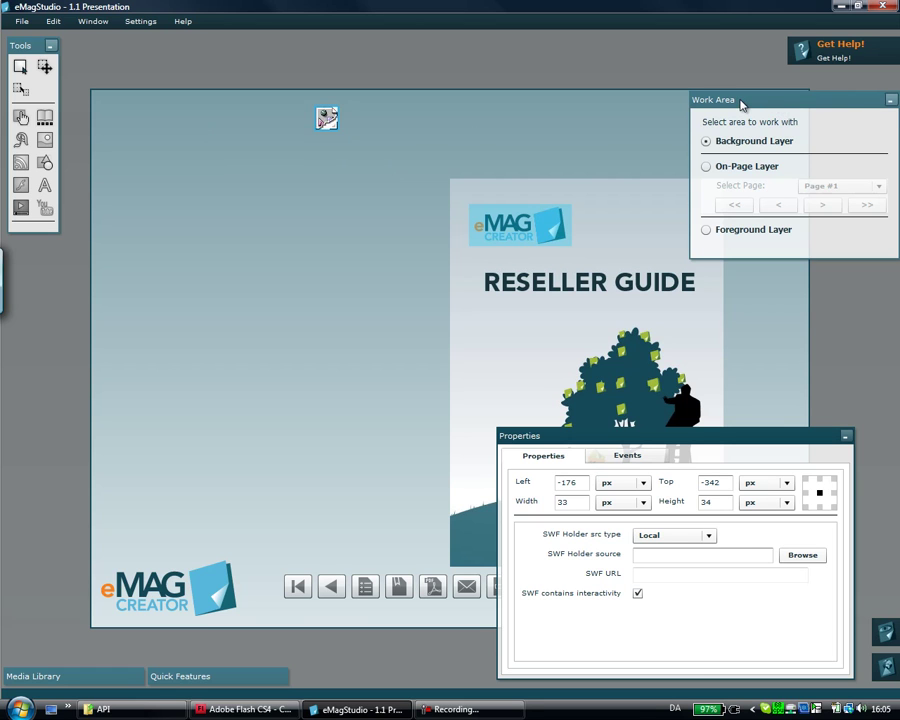
# Step: Shrink the orange banner and position it across the top, above the publication
pyautogui.moveTo(741, 105); pyautogui.dragTo(737, 133)
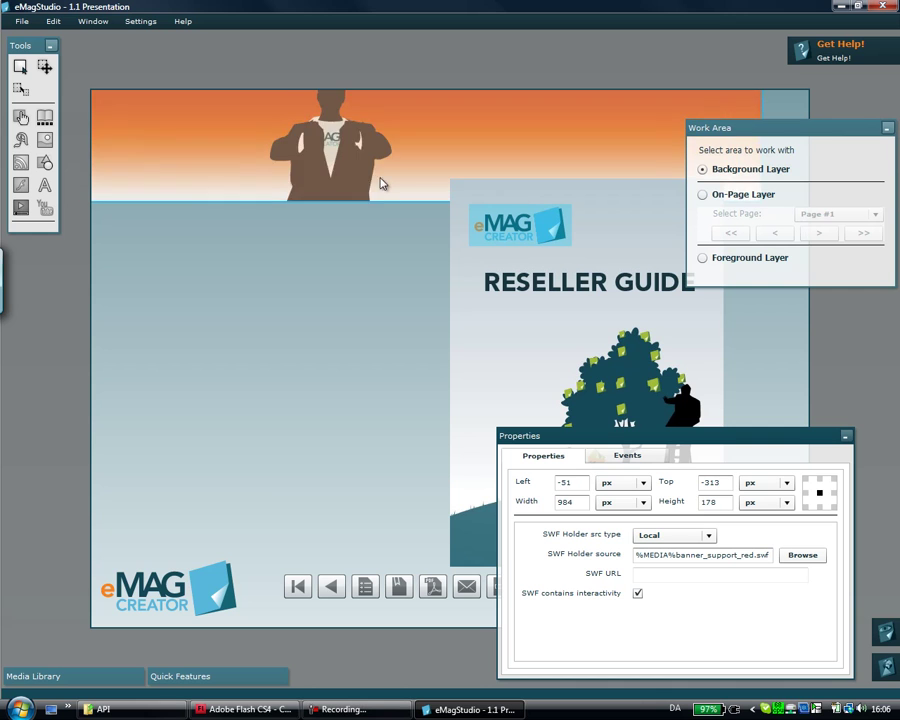
pyautogui.click(656, 352)
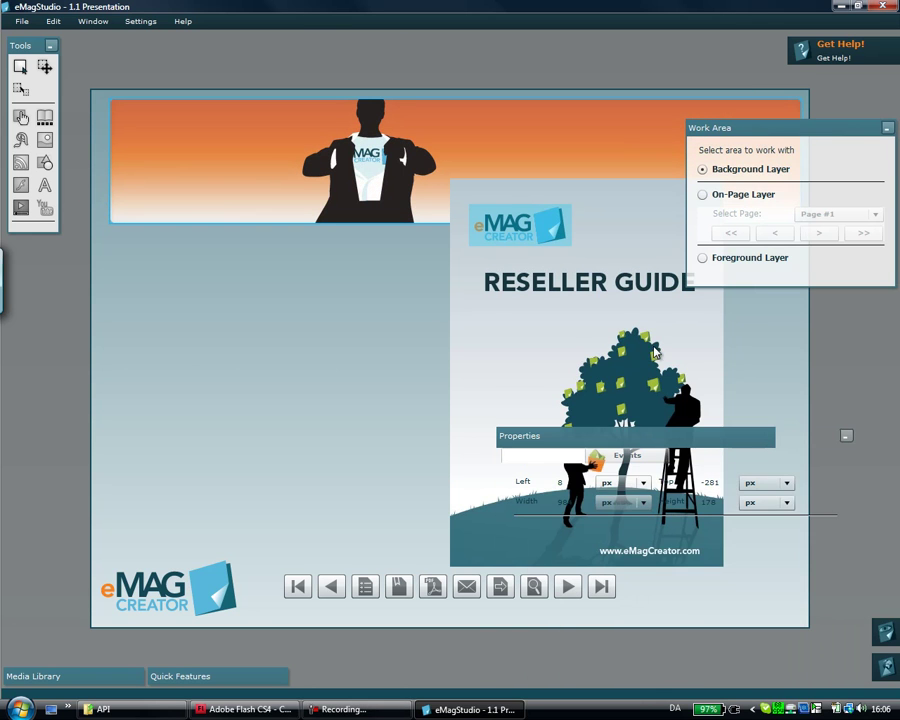
pyautogui.moveTo(768, 128); pyautogui.dragTo(647, 346)
pyautogui.moveTo(392, 364); pyautogui.dragTo(287, 361)
pyautogui.moveTo(127, 366); pyautogui.dragTo(110, 362)
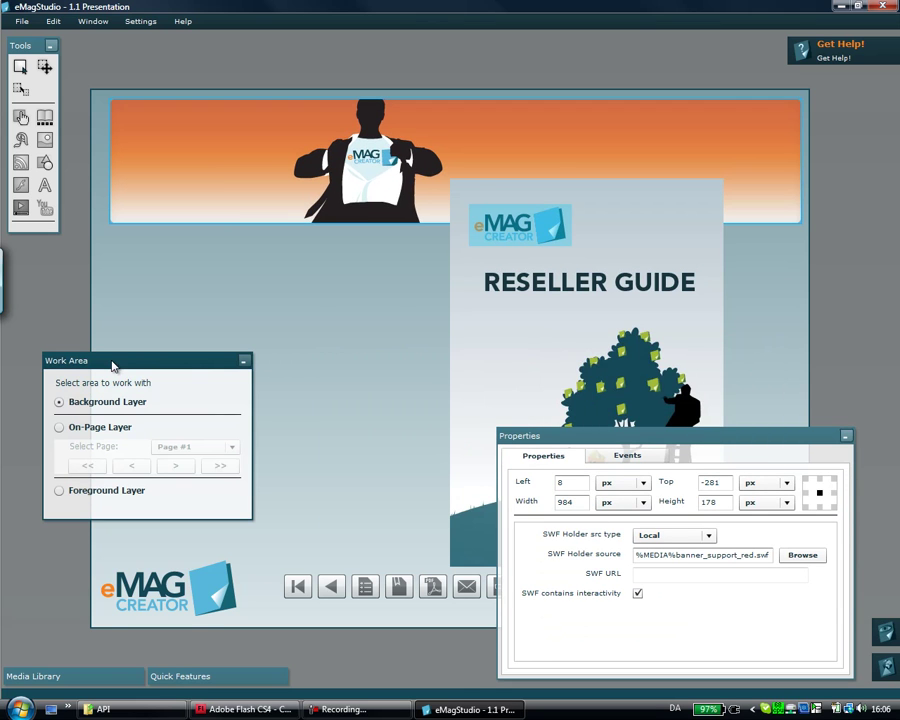
pyautogui.click(44, 67)
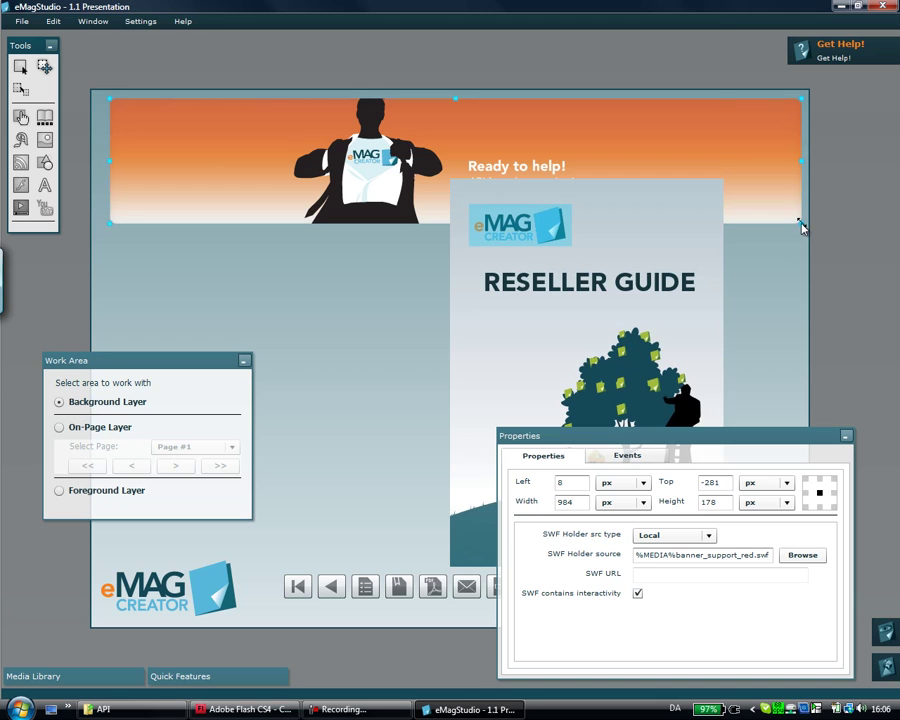
pyautogui.moveTo(797, 225); pyautogui.dragTo(593, 195)
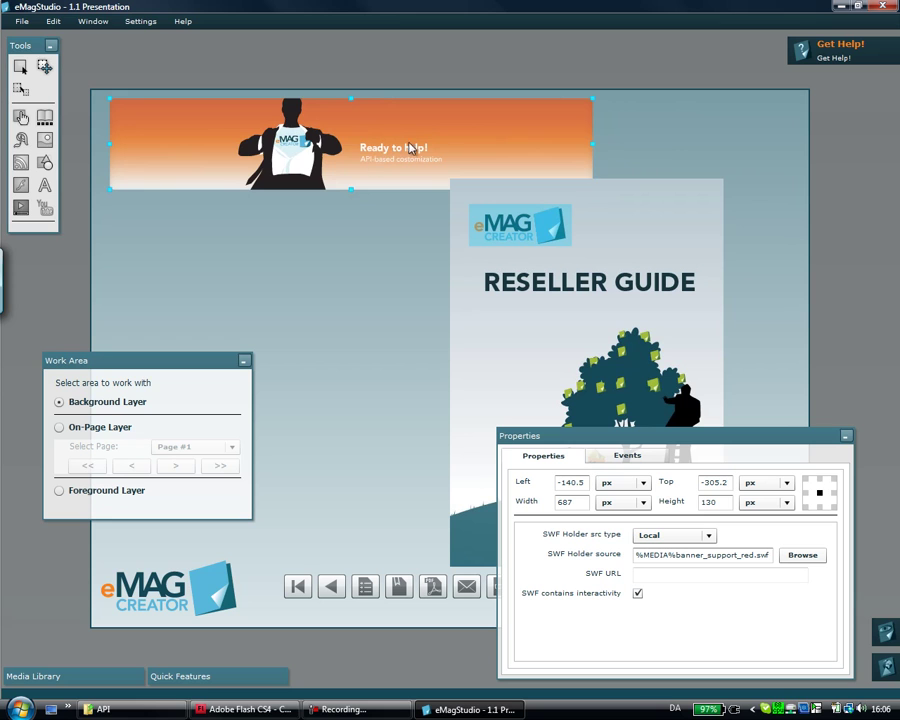
pyautogui.moveTo(410, 148); pyautogui.dragTo(481, 149)
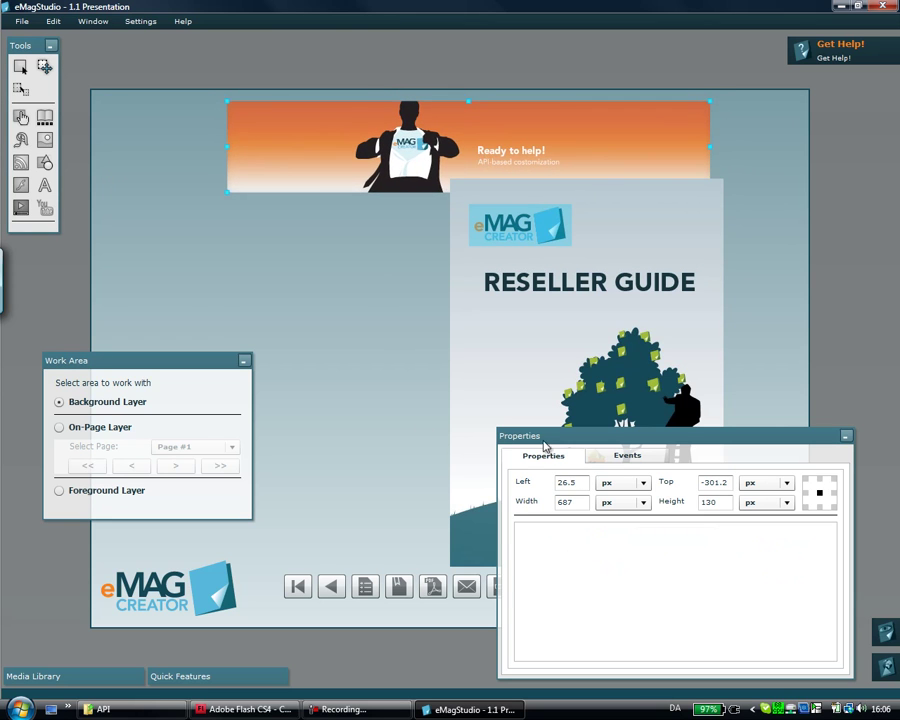
# Step: Set the publication pages' Top offset to 40 px on the On-Page Layer
pyautogui.click(96, 432)
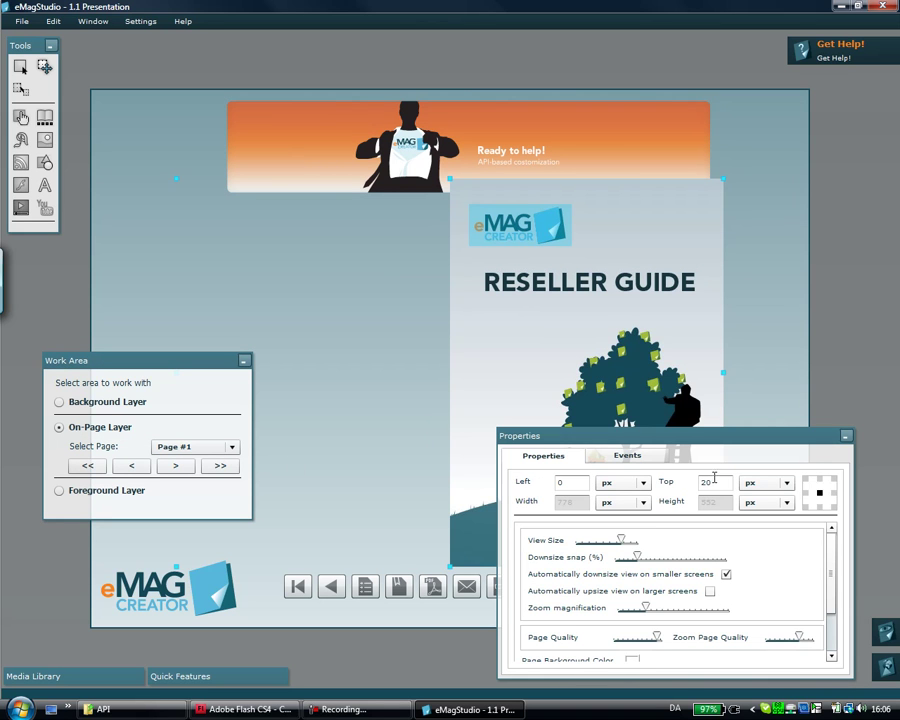
pyautogui.click(714, 482)
pyautogui.doubleClick(718, 482)
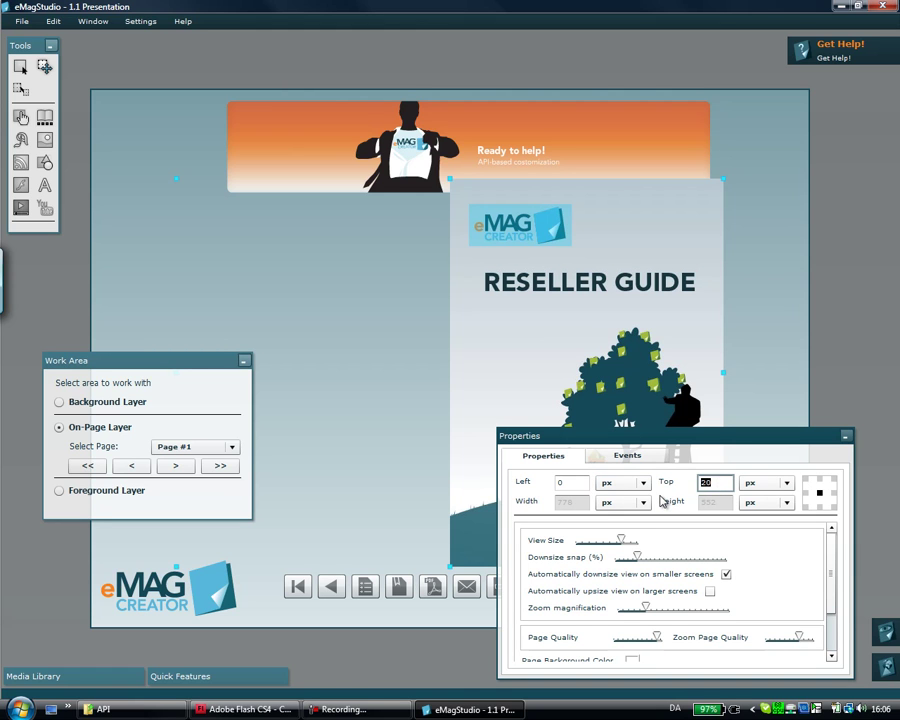
pyautogui.write('30')
pyautogui.press('Return')
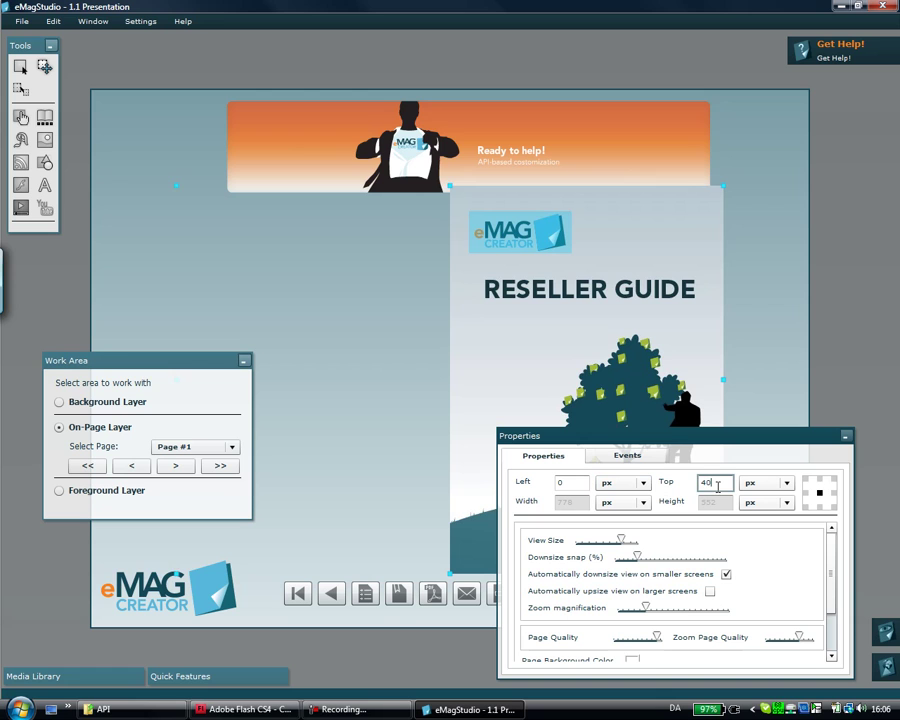
pyautogui.press('Return')
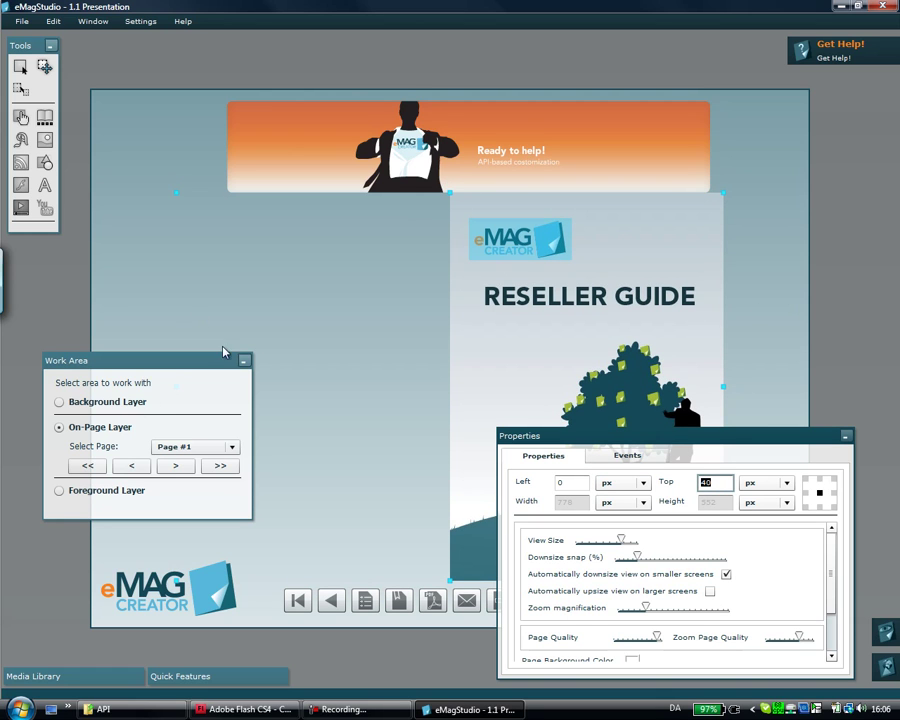
pyautogui.click(60, 403)
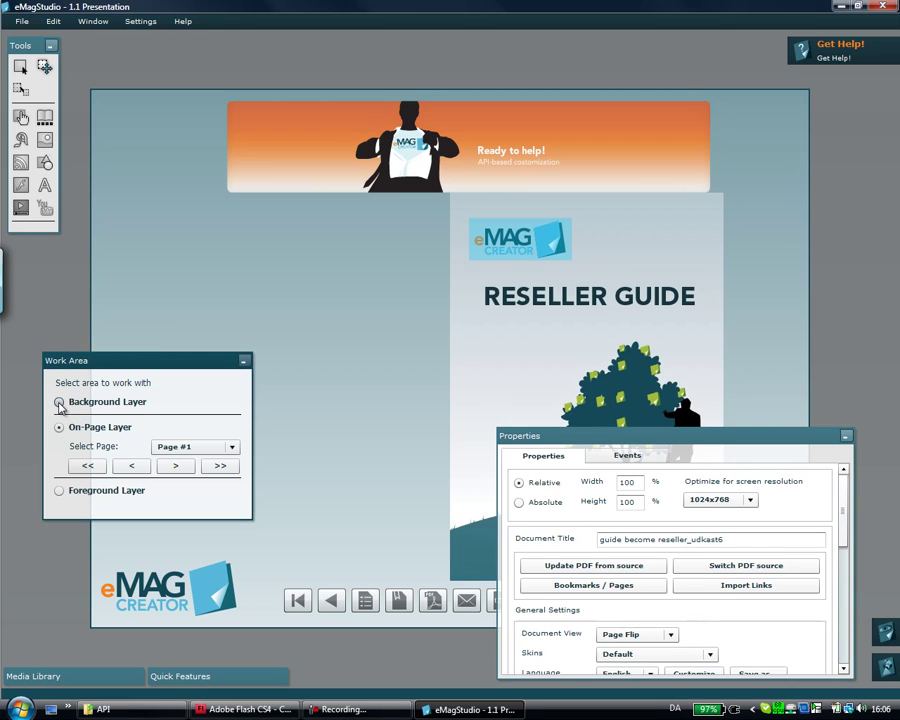
# Step: Anchor the banner at its bottom centre and lower it onto the publication's top edge
pyautogui.click(60, 403)
pyautogui.click(397, 165)
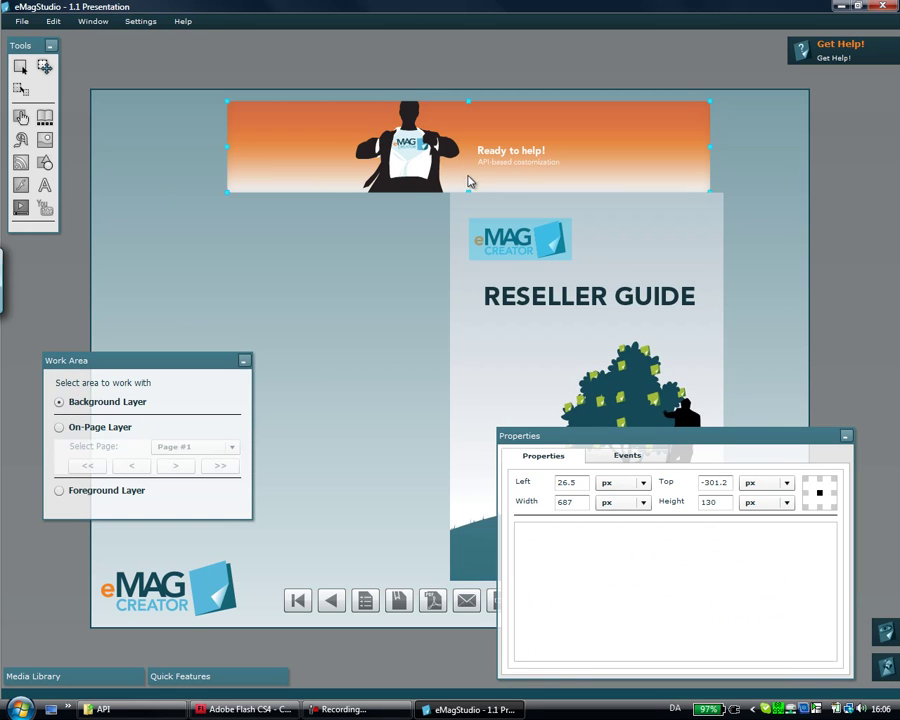
pyautogui.moveTo(455, 150); pyautogui.dragTo(437, 142)
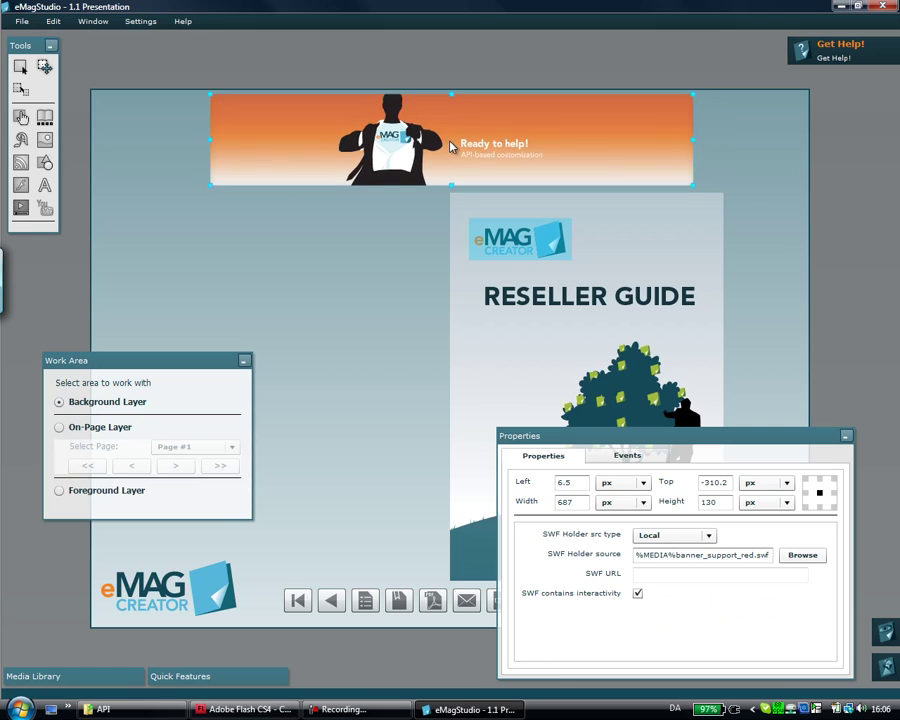
pyautogui.click(20, 88)
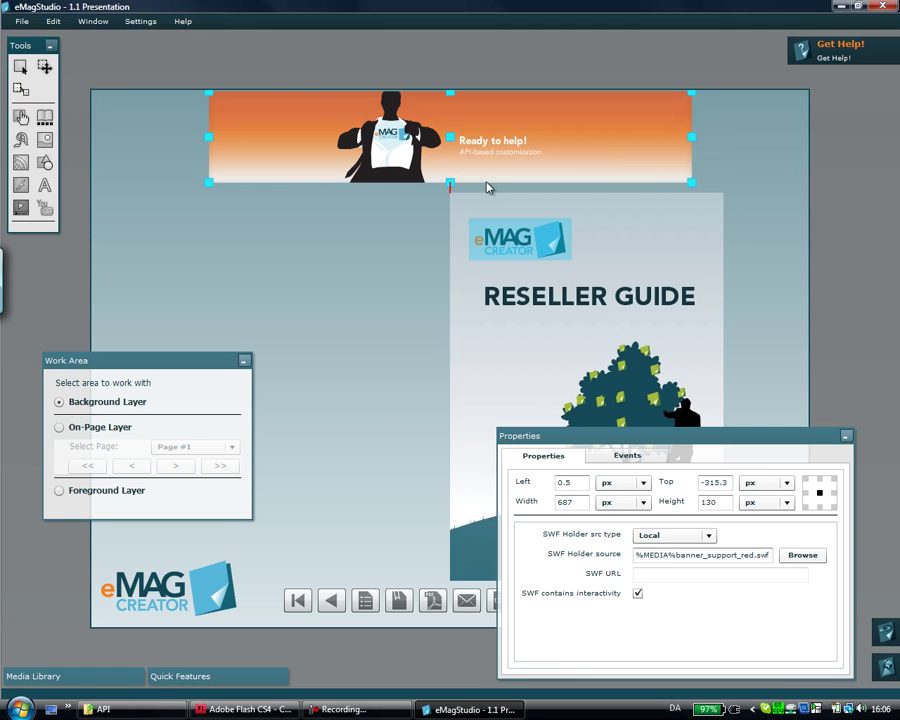
pyautogui.click(452, 205)
pyautogui.moveTo(476, 134); pyautogui.dragTo(476, 138)
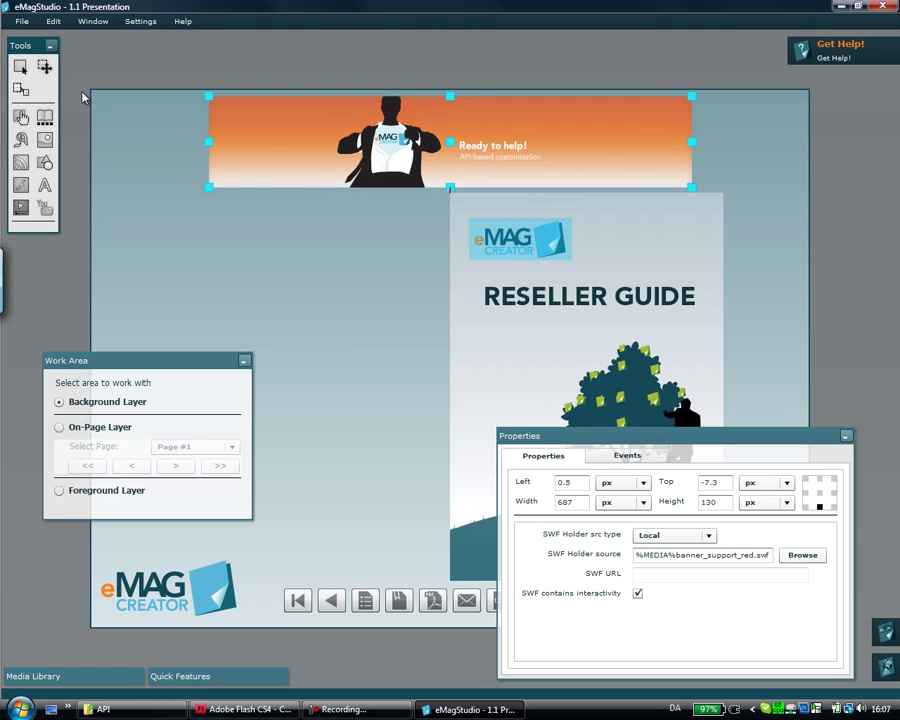
pyautogui.click(45, 67)
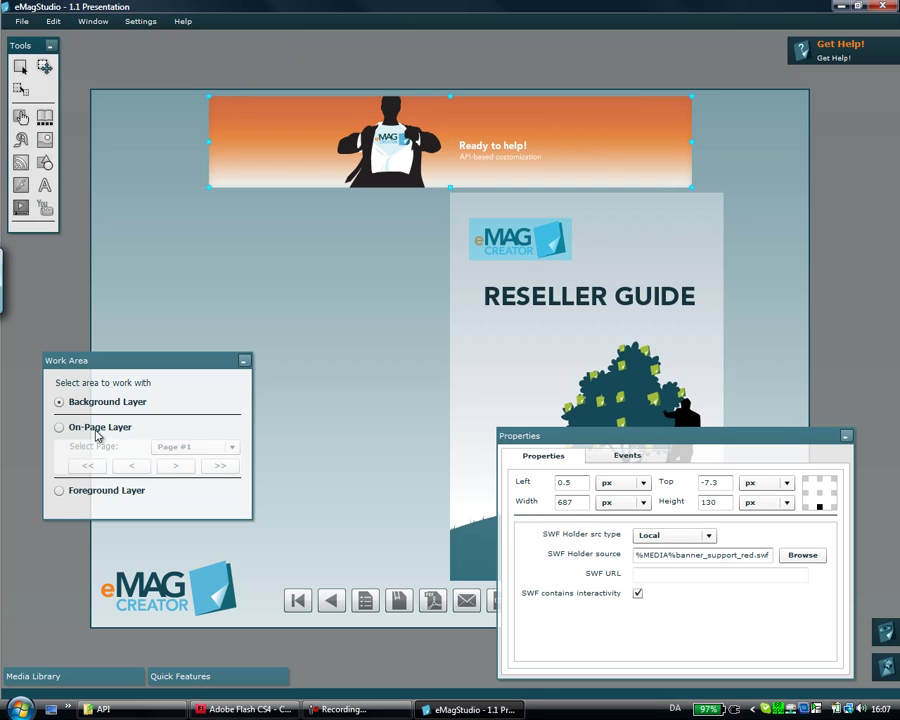
# Step: Trim the banner's height and switch Width and Height to % parent (88.3% by 21%)
pyautogui.click(178, 475)
pyautogui.click(175, 465)
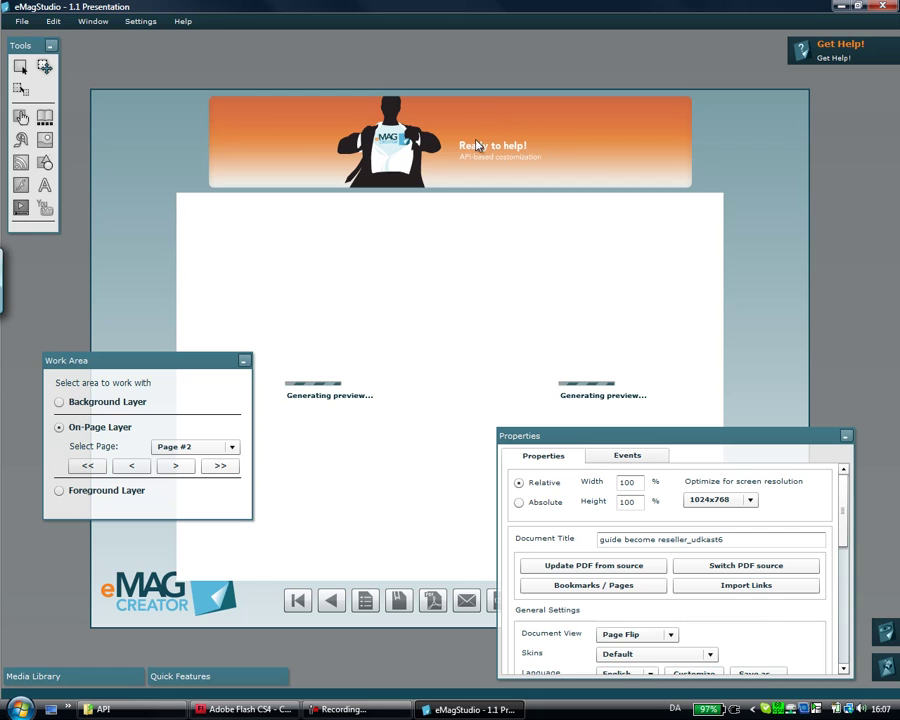
pyautogui.click(105, 402)
pyautogui.click(581, 149)
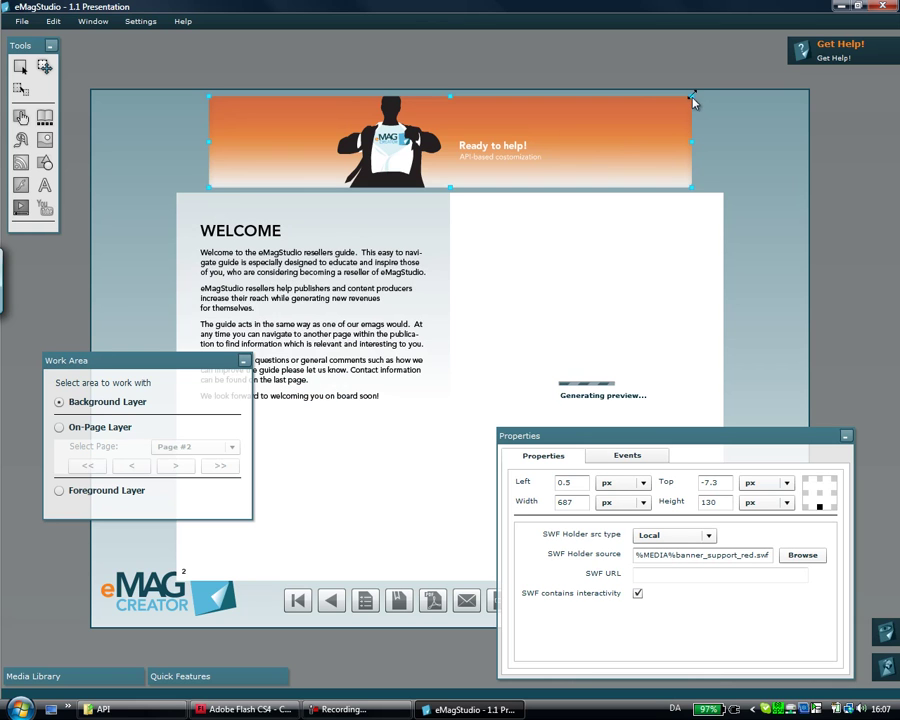
pyautogui.moveTo(693, 101); pyautogui.dragTo(694, 109)
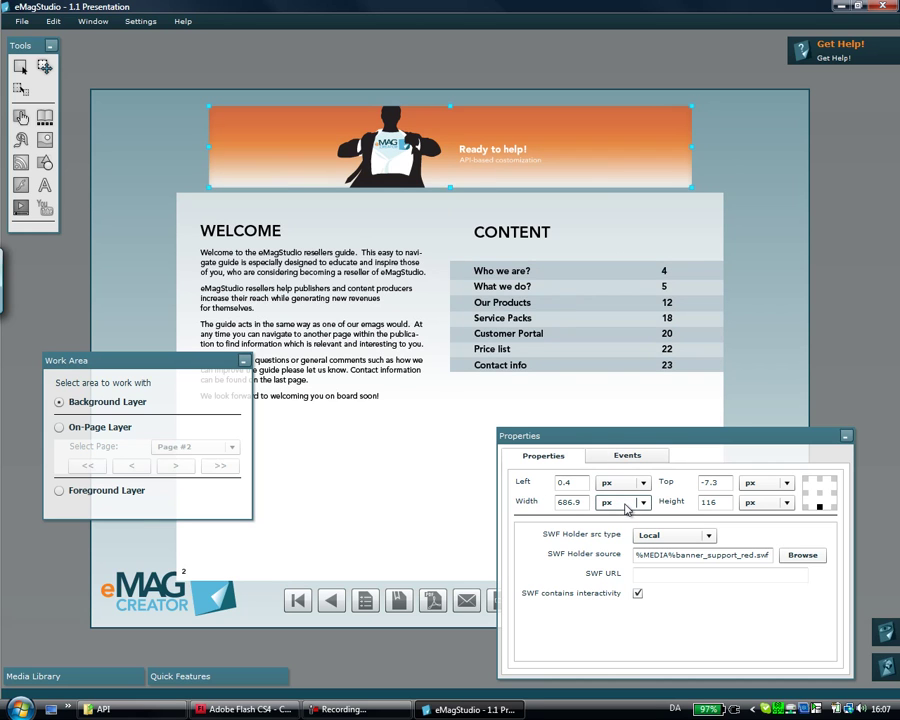
pyautogui.click(627, 502)
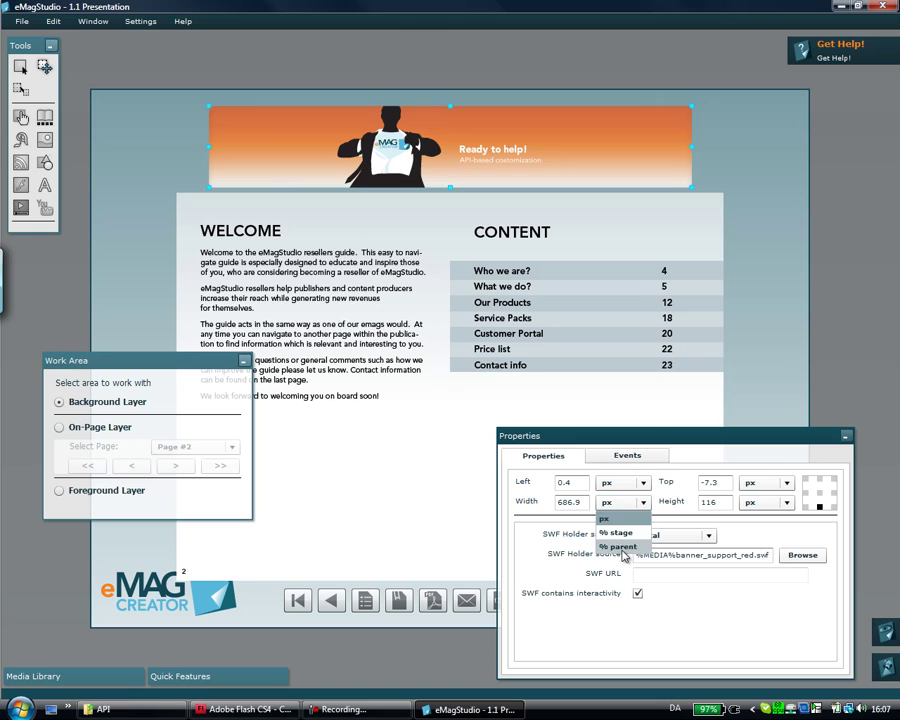
pyautogui.click(620, 540)
pyautogui.click(780, 502)
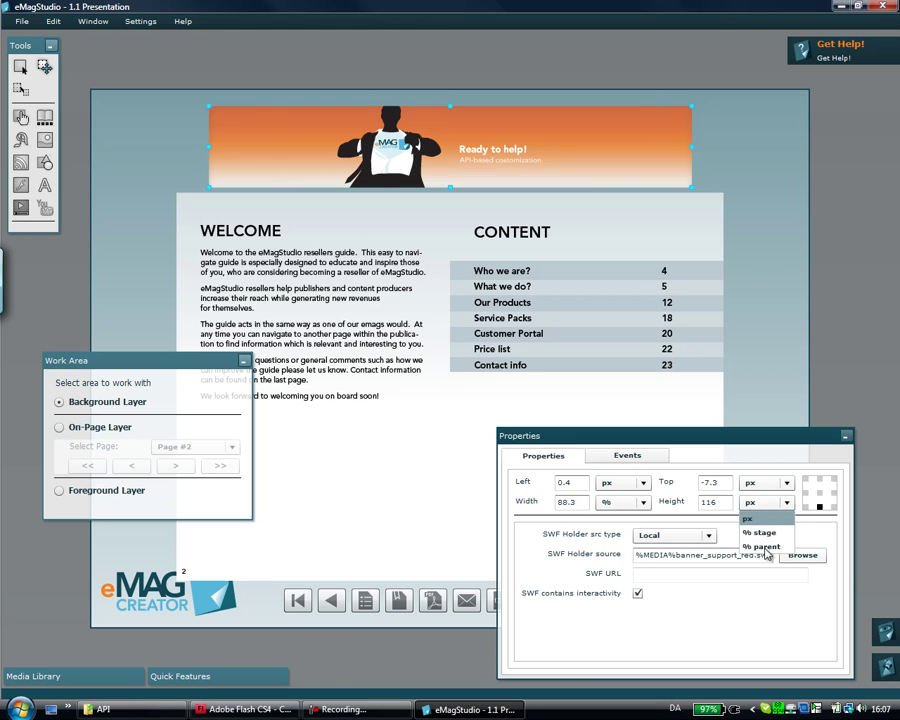
pyautogui.click(762, 543)
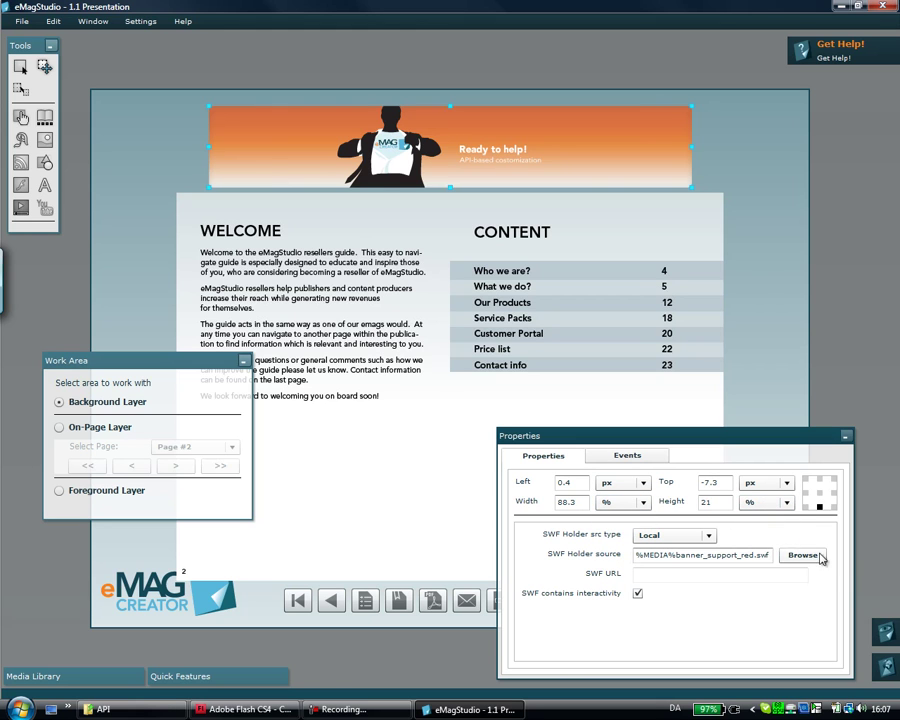
# Step: Preview the flipbook, resize the restored window to watch the banner scale, then maximize it
pyautogui.click(880, 636)
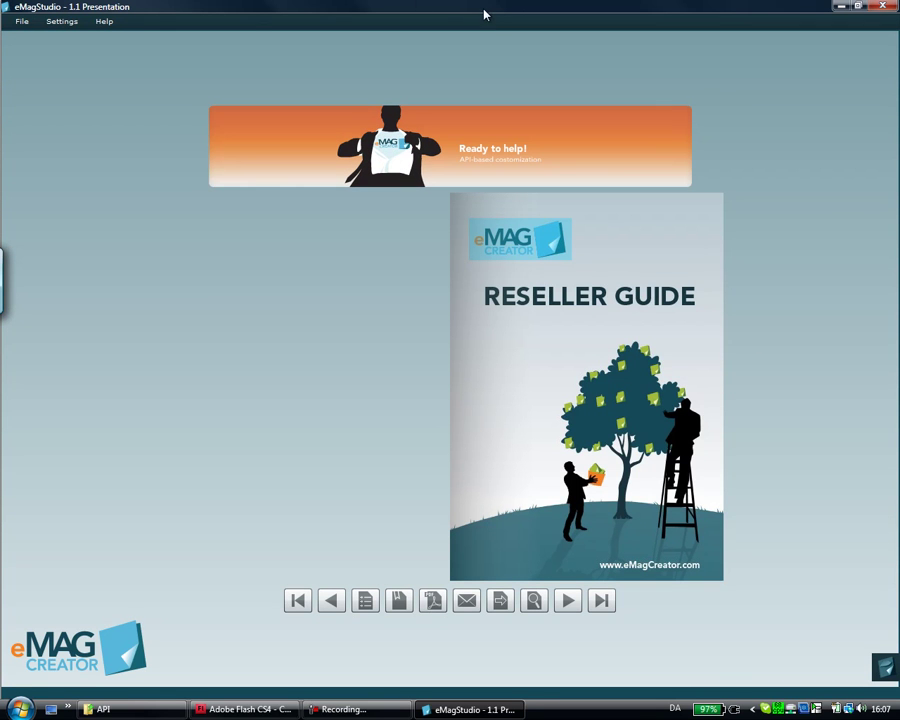
pyautogui.doubleClick(595, 8)
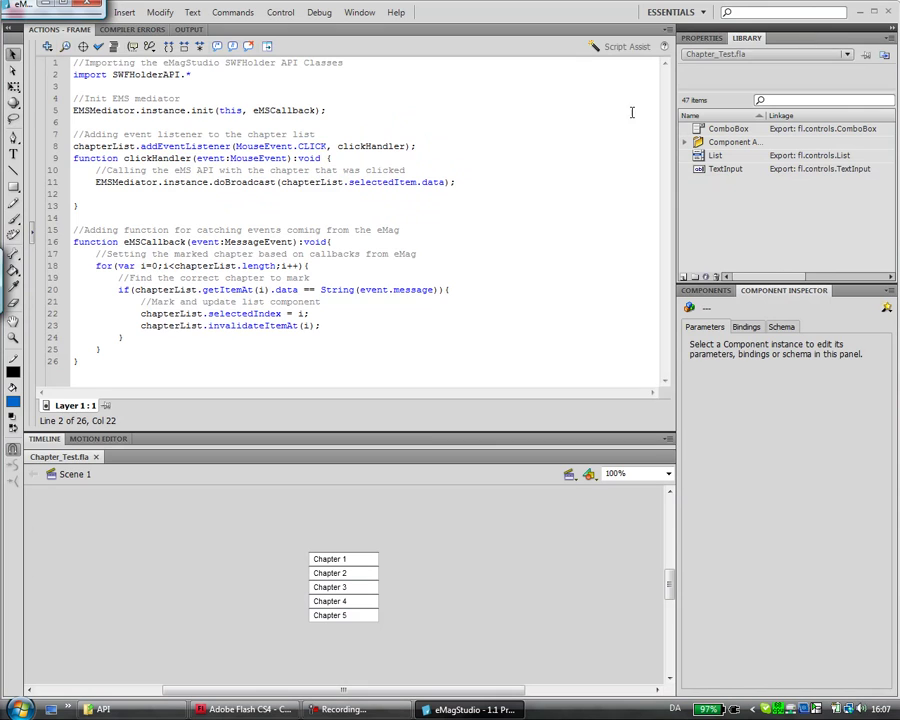
pyautogui.moveTo(101, 18); pyautogui.dragTo(781, 603)
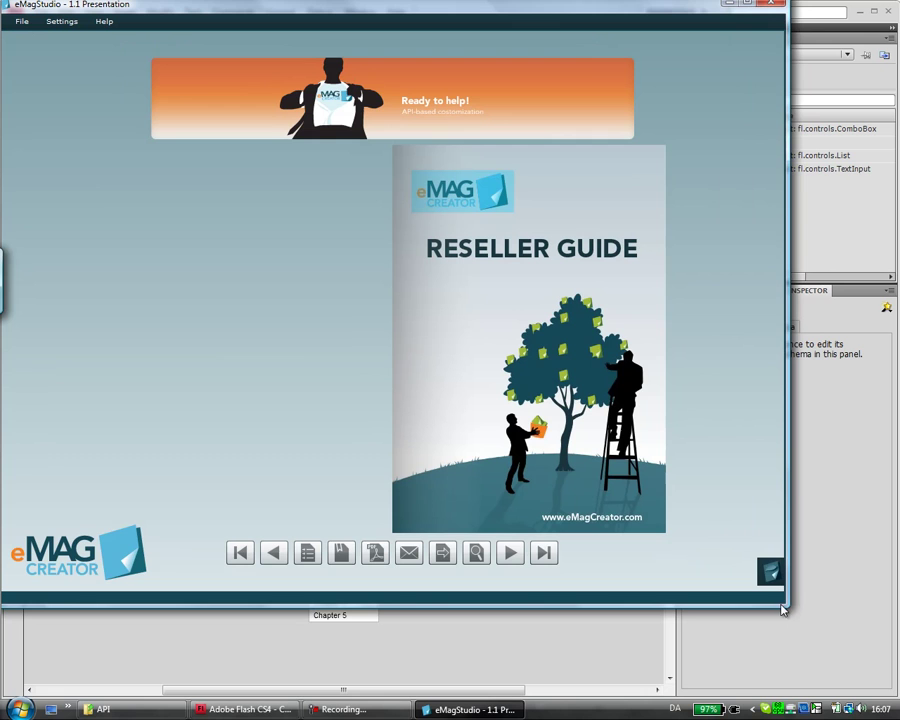
pyautogui.moveTo(783, 609); pyautogui.dragTo(823, 654)
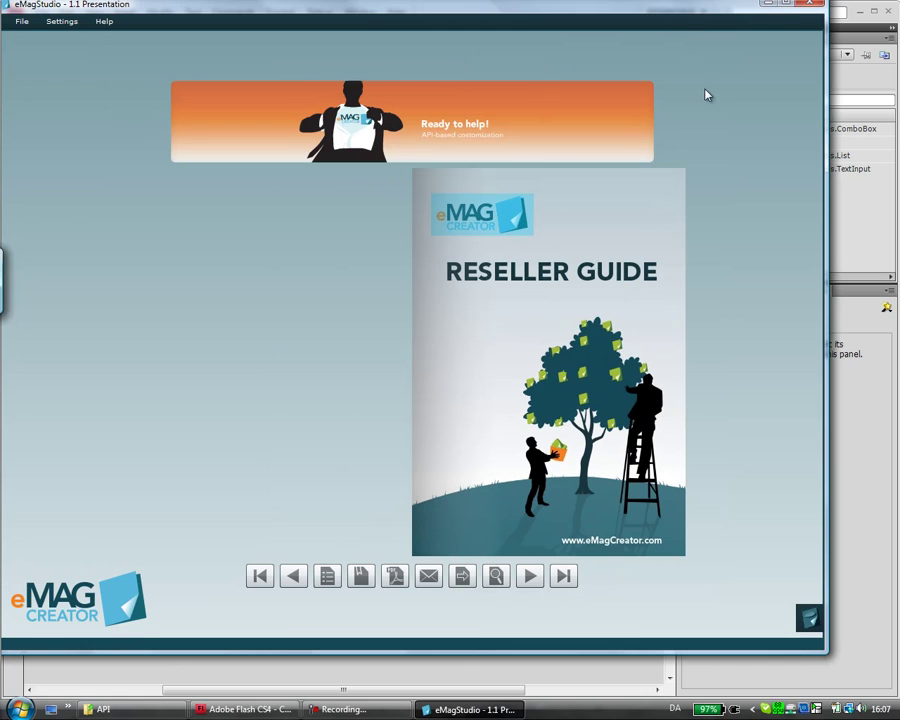
pyautogui.doubleClick(553, 5)
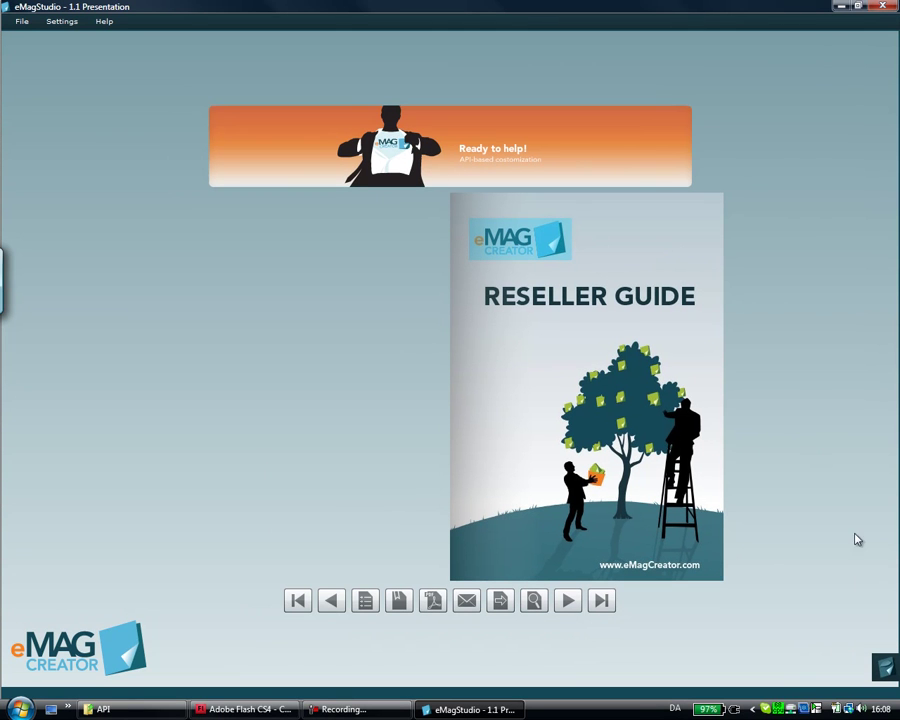
# Step: Exit the preview to return to editing the Welcome and Content spread under the 88.3% by 21% banner
pyautogui.click(882, 668)
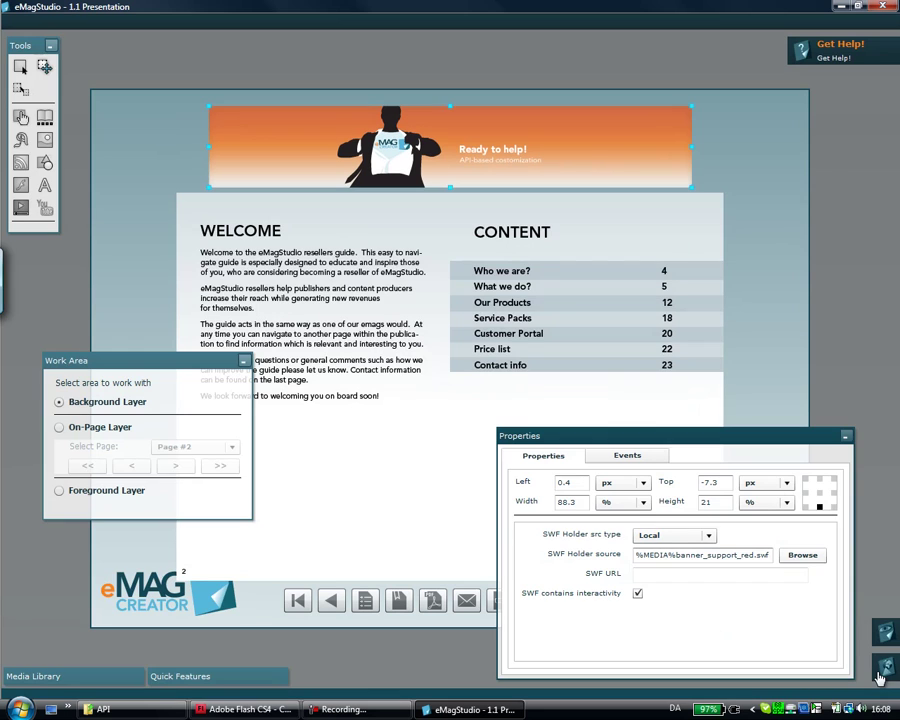